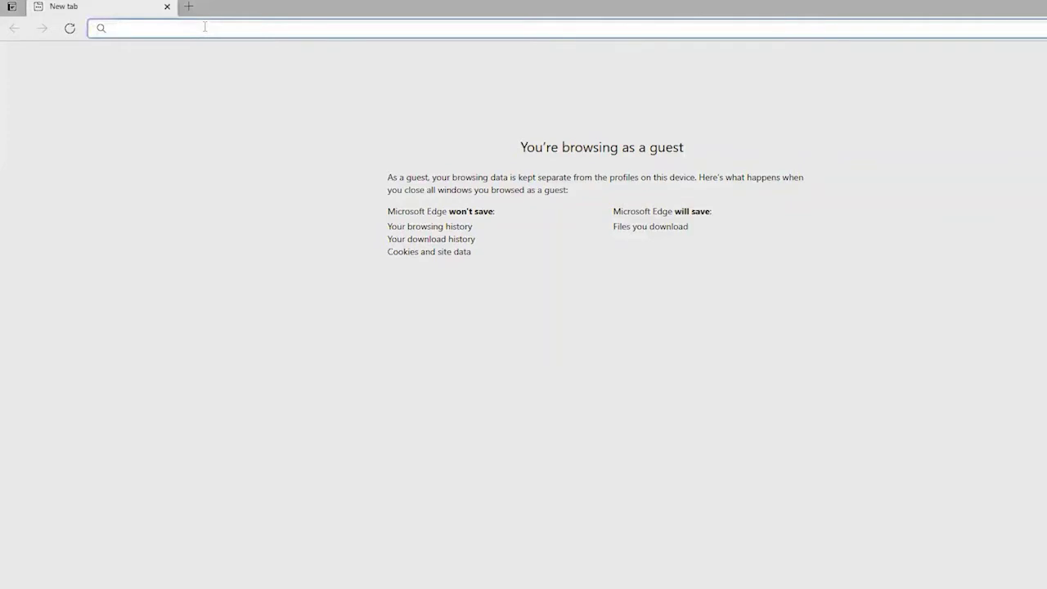
Load chargecalculator.com and fill in the sign-in zip code and e-mail address.
{"action": "type", "text": "chargec"}
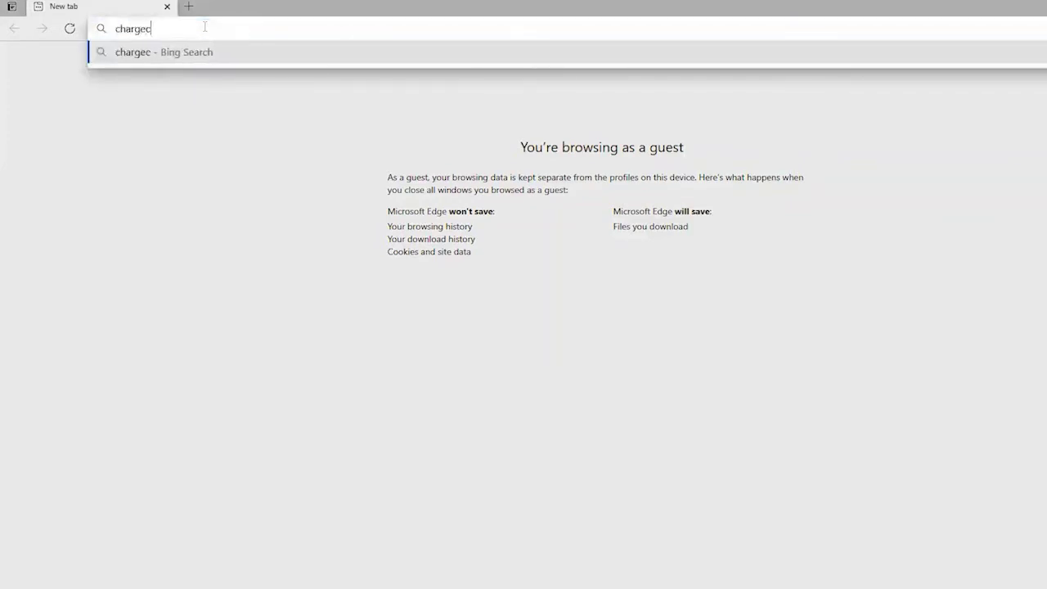
{"action": "type", "text": "alculator.c"}
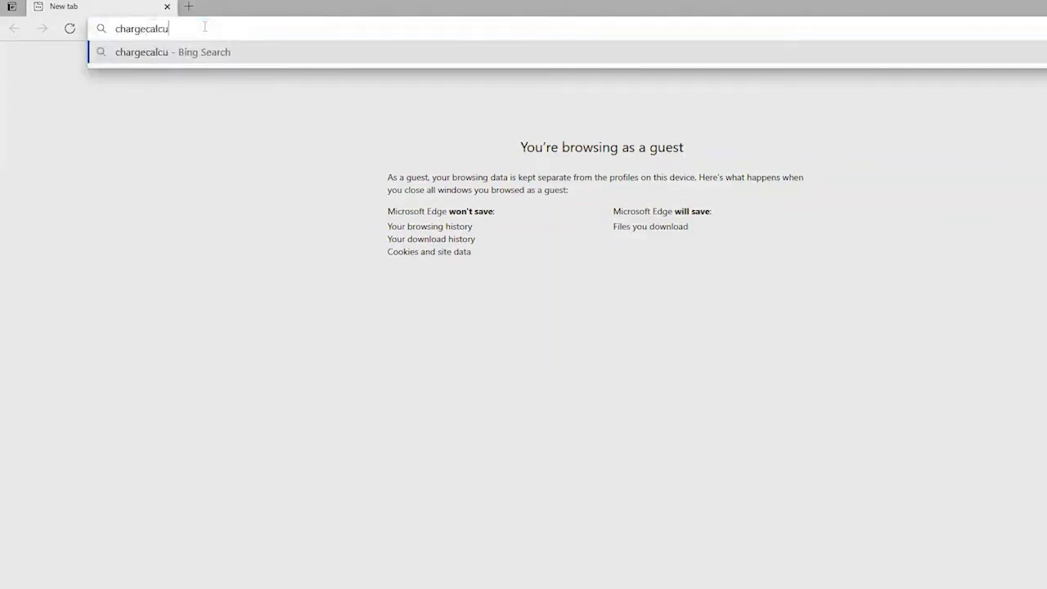
{"action": "type", "text": "om"}
{"action": "key", "text": "Return"}
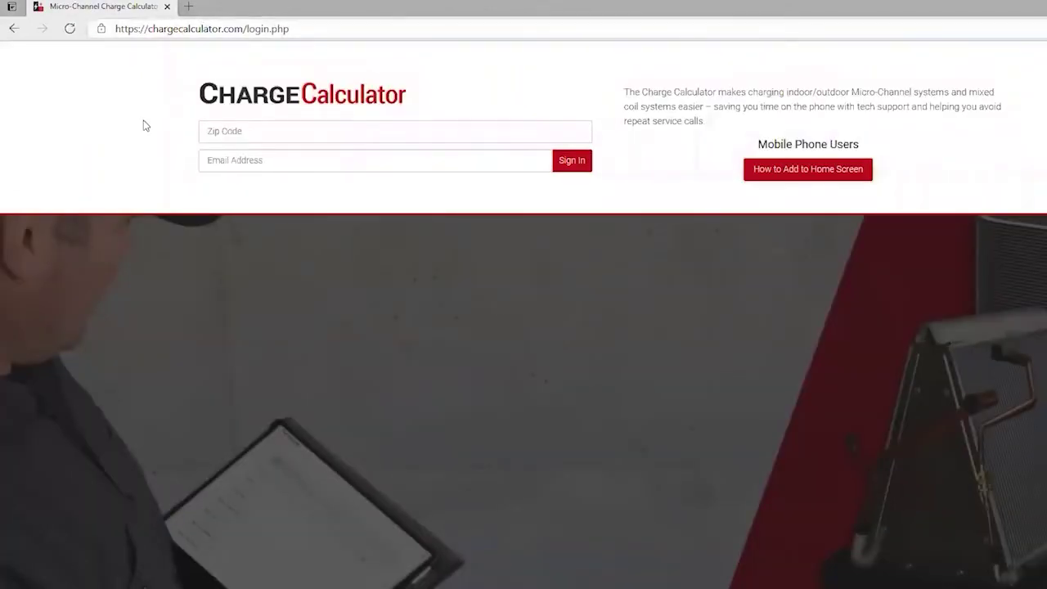
{"action": "left_click", "coordinate": [234, 133]}
{"action": "type", "text": "63017"}
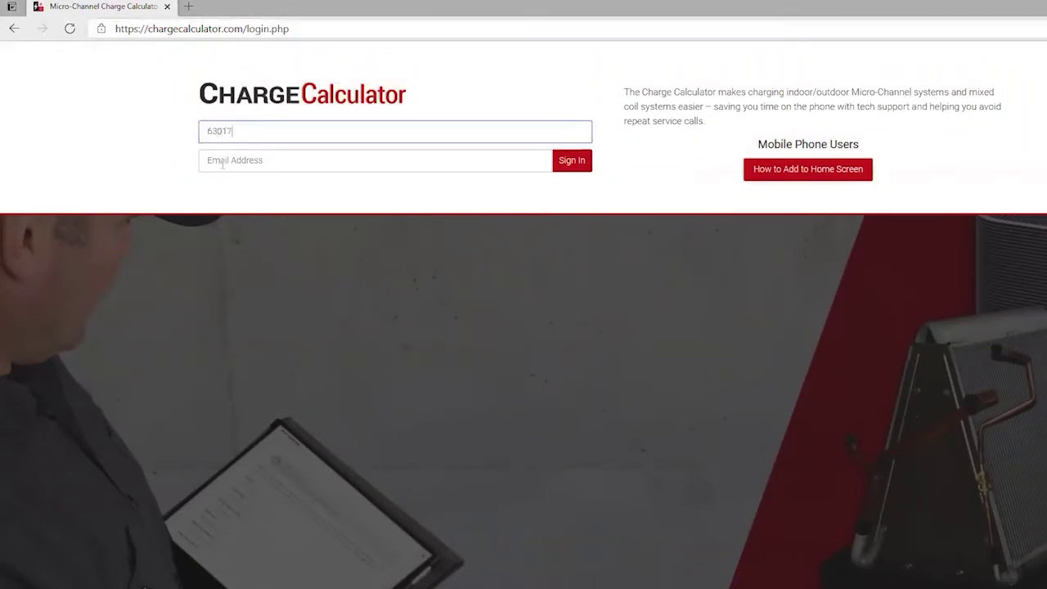
{"action": "left_click", "coordinate": [222, 163]}
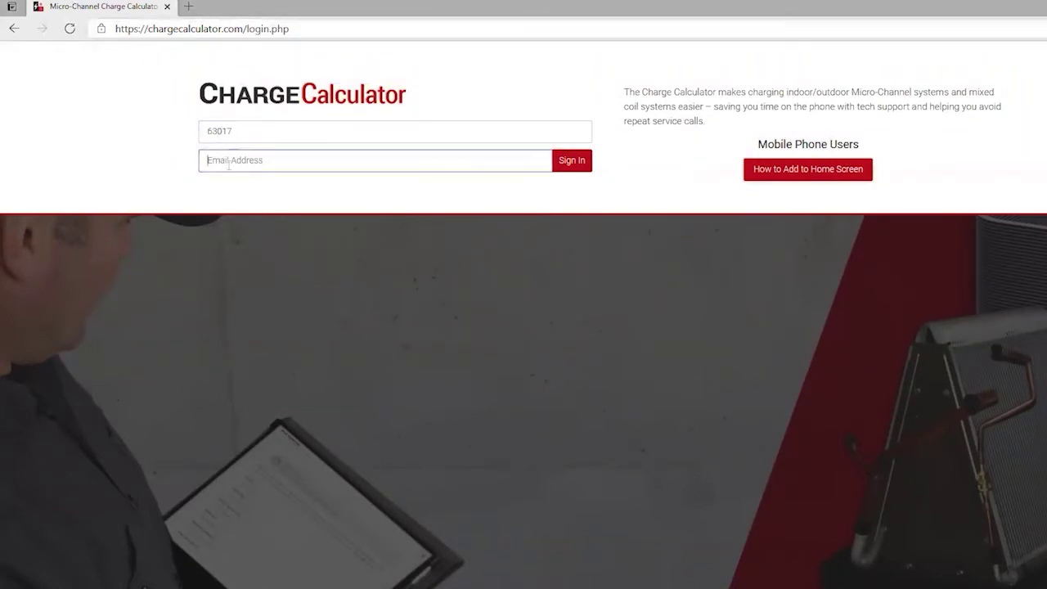
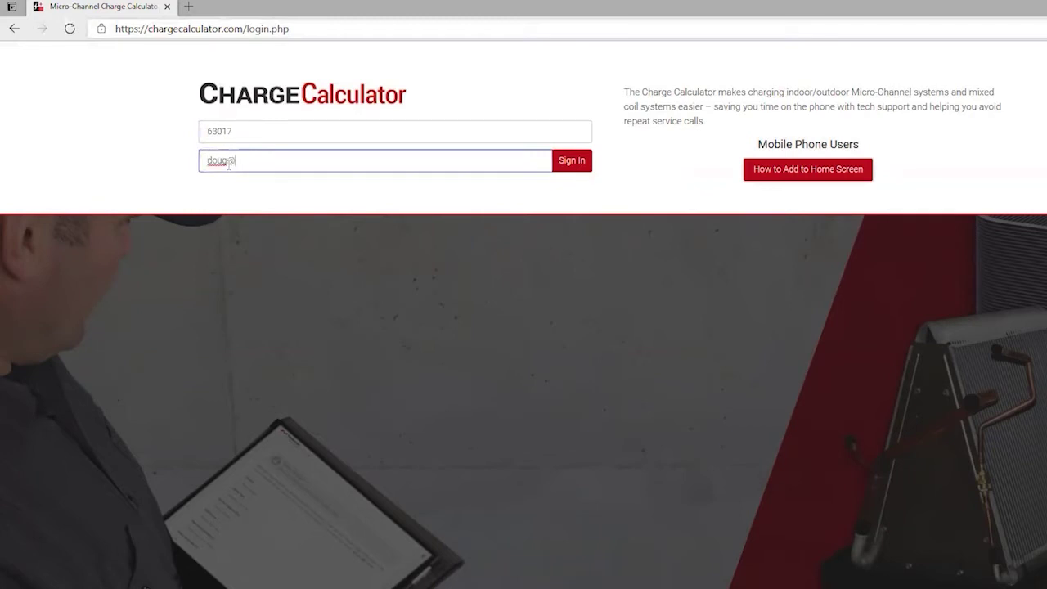
Sign in, look over the Base Charge form, and bring up the System type list.
{"action": "left_click", "coordinate": [579, 168]}
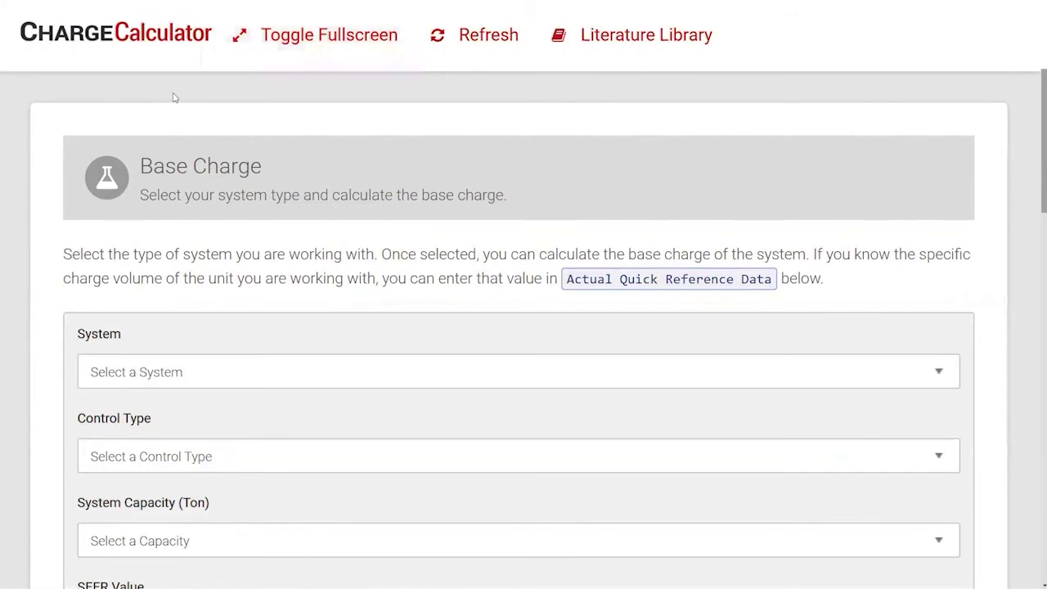
{"action": "scroll", "coordinate": [174, 97], "scroll_direction": "down", "scroll_amount": 1}
{"action": "scroll", "coordinate": [185, 193], "scroll_direction": "down", "scroll_amount": 1}
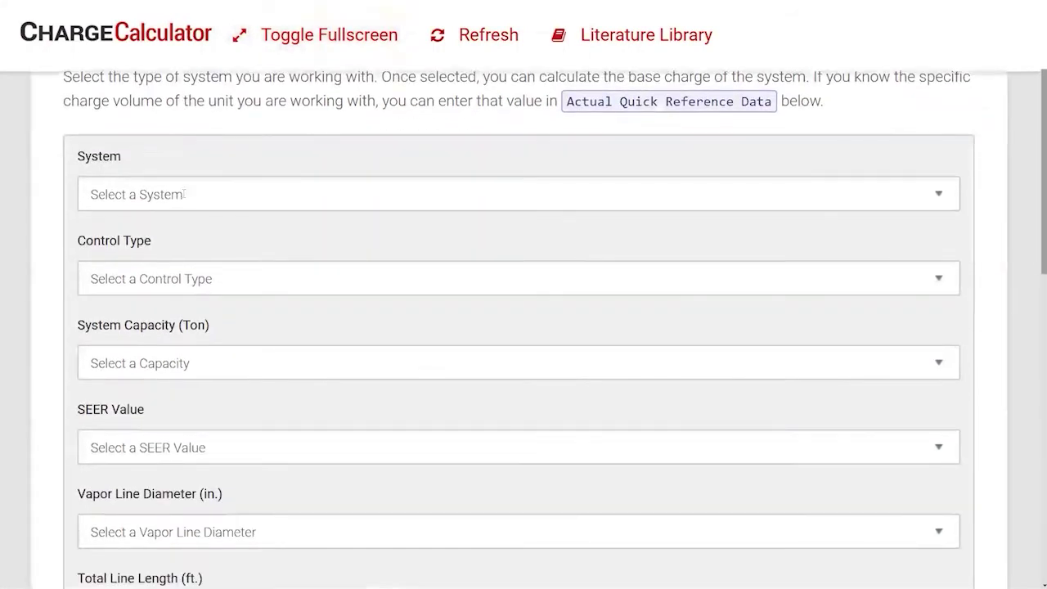
{"action": "scroll", "coordinate": [185, 194], "scroll_direction": "down", "scroll_amount": 3}
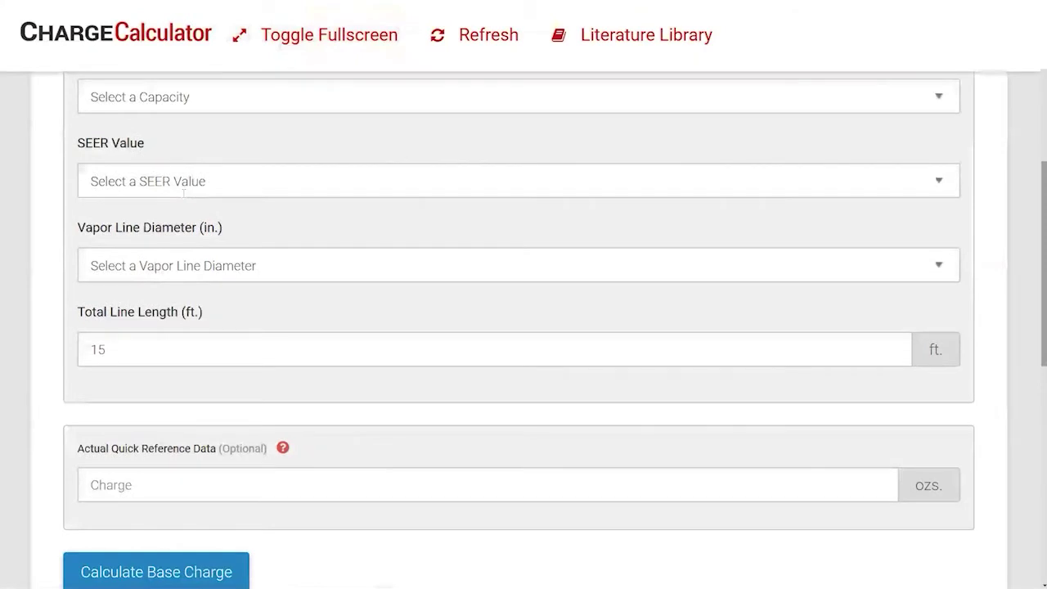
{"action": "scroll", "coordinate": [183, 193], "scroll_direction": "up", "scroll_amount": 5}
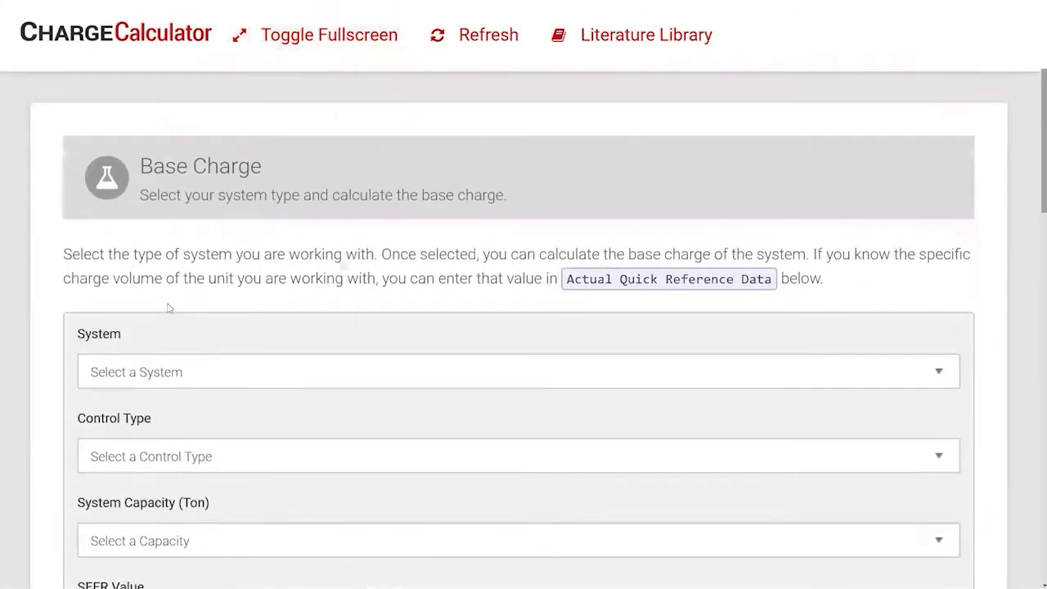
{"action": "left_click", "coordinate": [167, 372]}
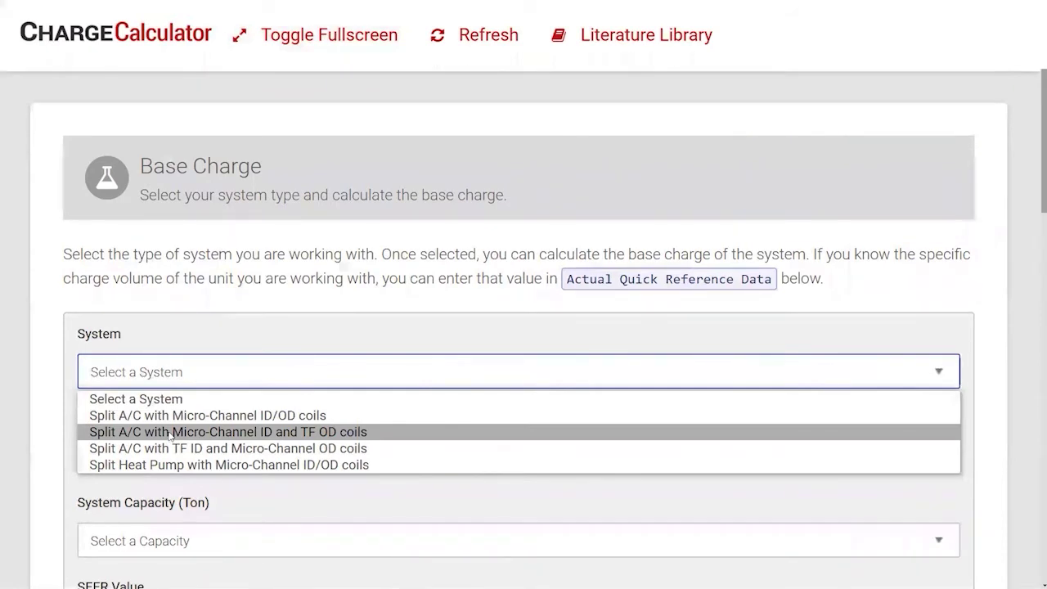
Choose Split A/C with Micro-Channel ID/OD coils, TXV / EXV control and 3 Ton capacity.
{"action": "left_click", "coordinate": [166, 417]}
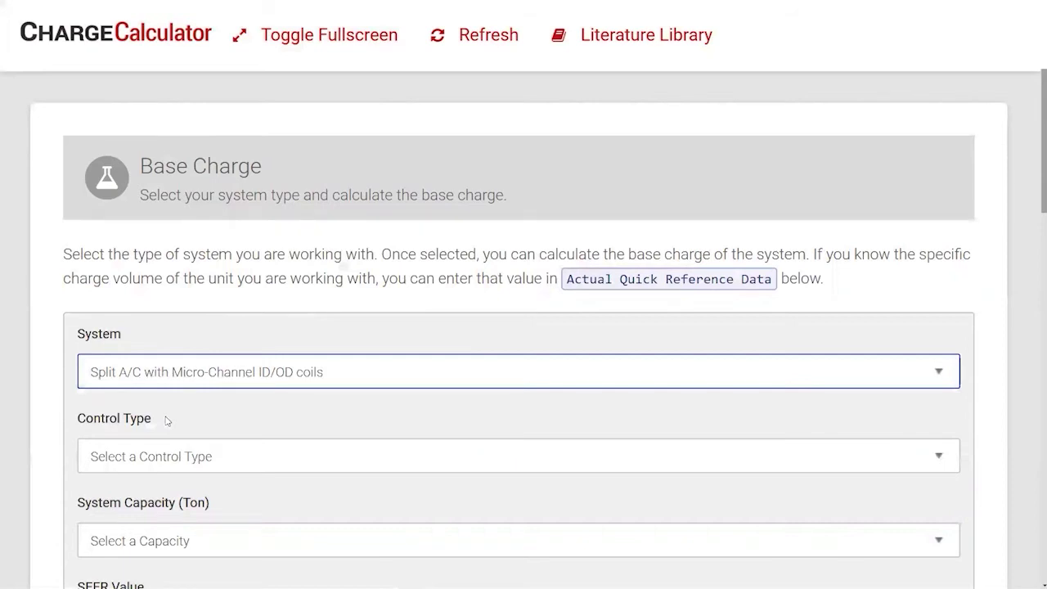
{"action": "scroll", "coordinate": [166, 420], "scroll_direction": "down", "scroll_amount": 2}
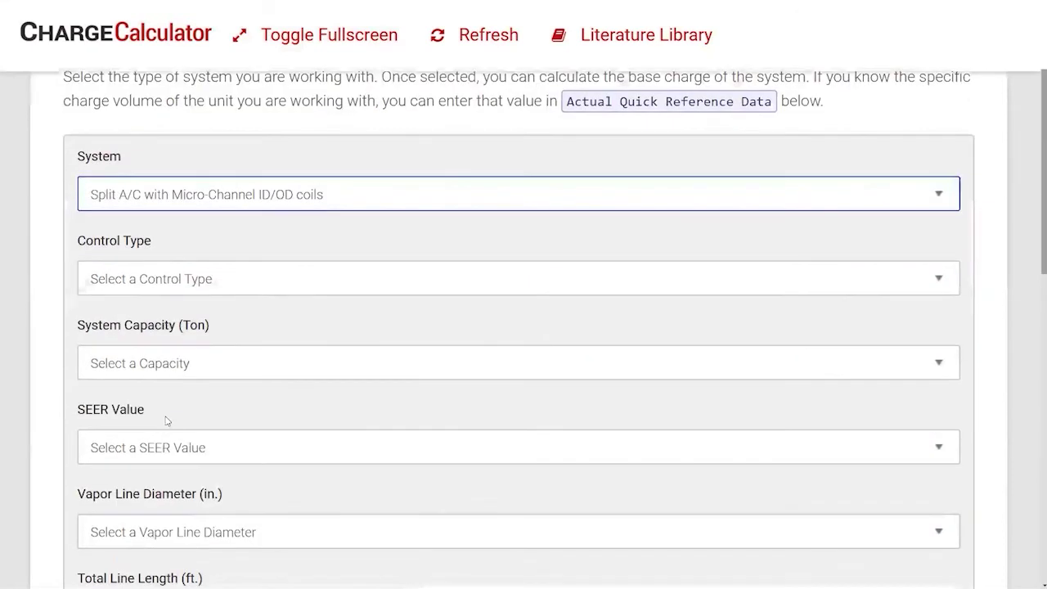
{"action": "left_click", "coordinate": [176, 283]}
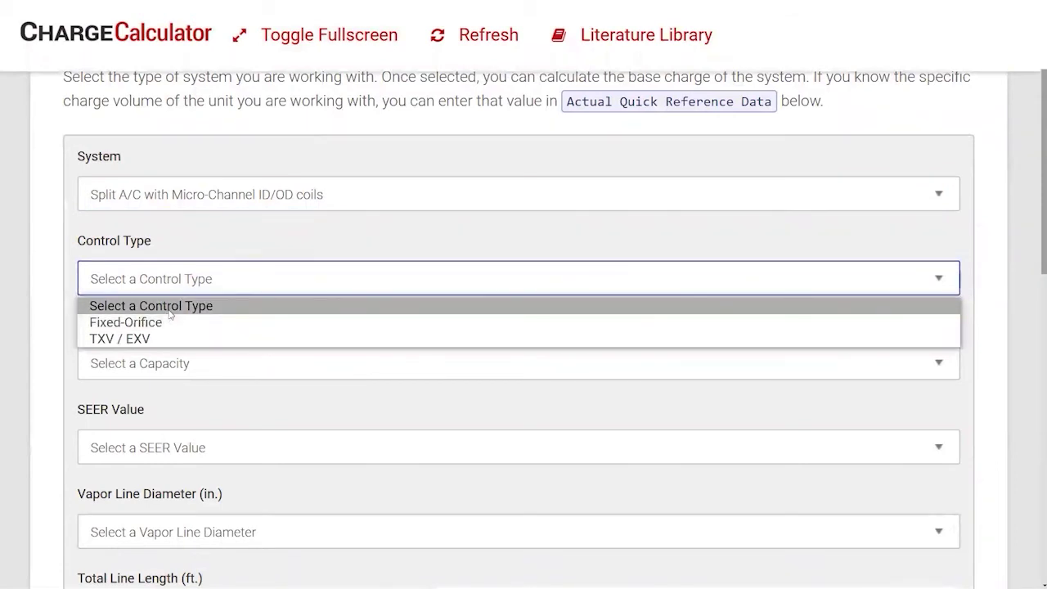
{"action": "left_click", "coordinate": [157, 338]}
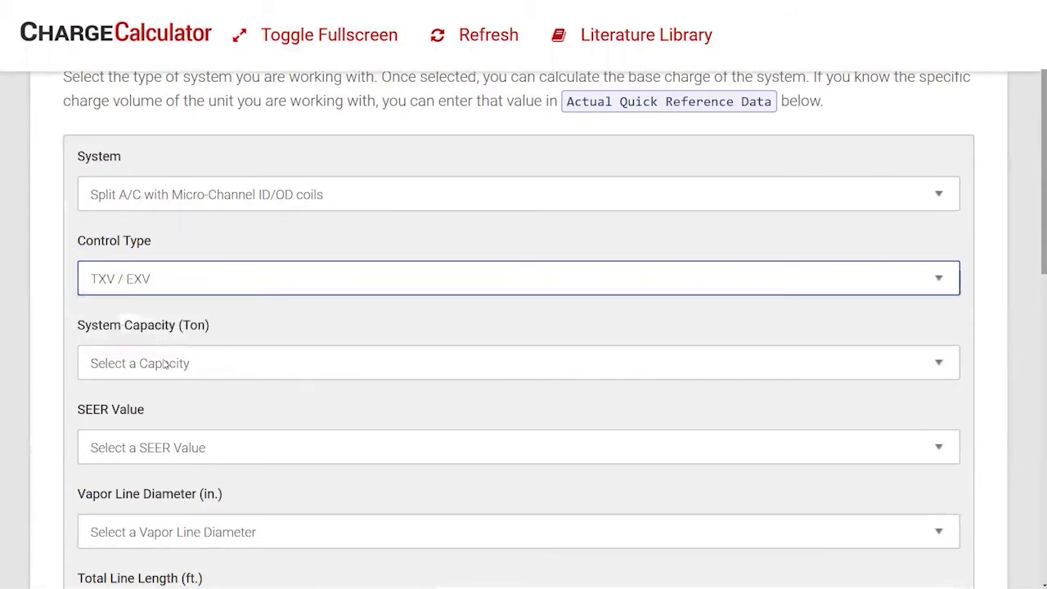
{"action": "left_click", "coordinate": [166, 363]}
{"action": "scroll", "coordinate": [164, 362], "scroll_direction": "down", "scroll_amount": 1}
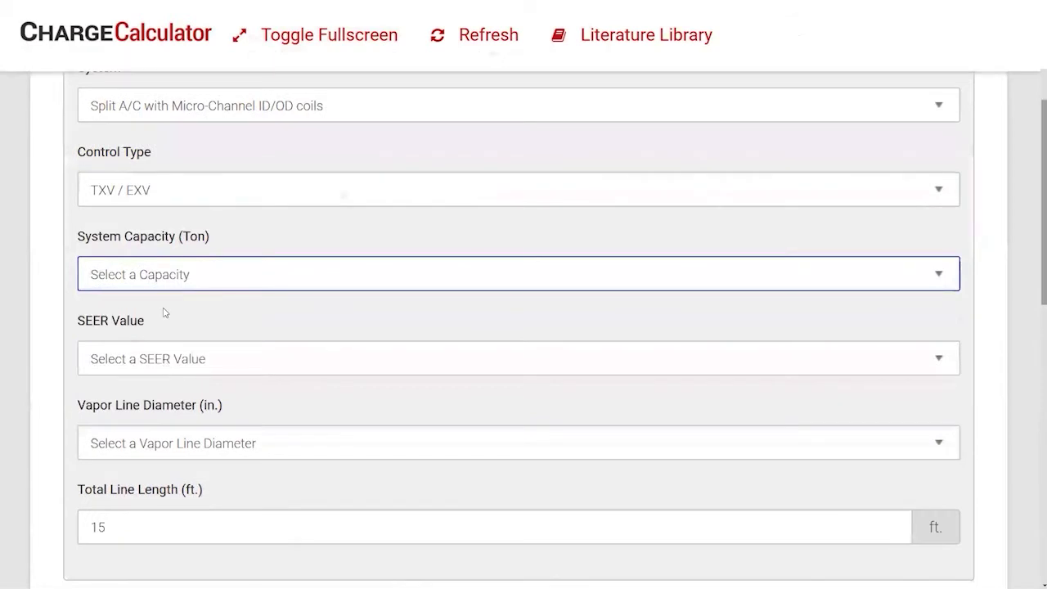
{"action": "left_click", "coordinate": [173, 280]}
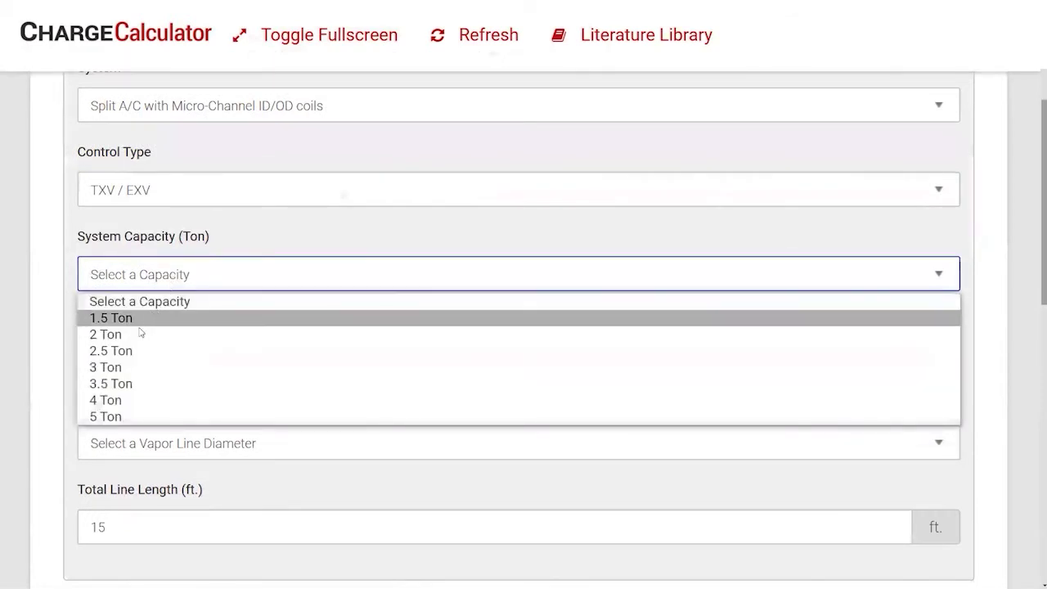
{"action": "left_click", "coordinate": [111, 368]}
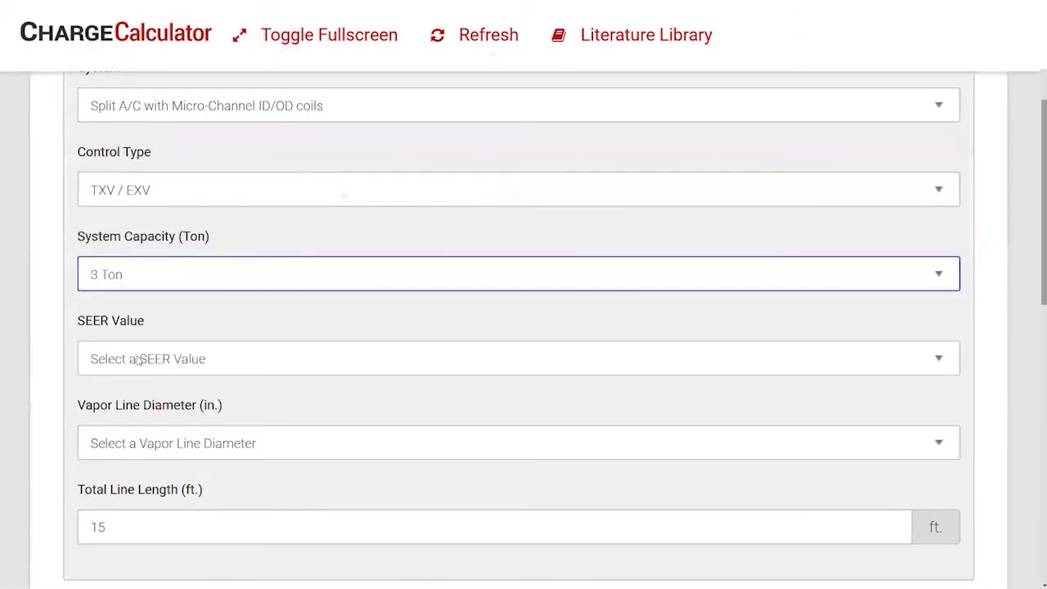
Set 14 SEER and a 3/4" vapor line, keeping total line length at 15 ft.
{"action": "left_click", "coordinate": [139, 361]}
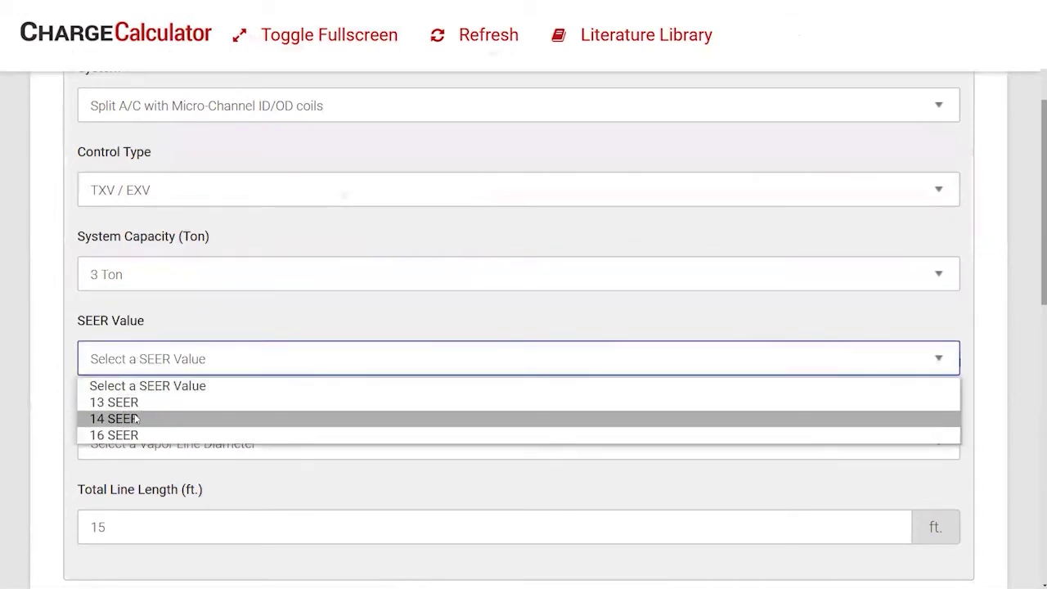
{"action": "left_click", "coordinate": [132, 419]}
{"action": "scroll", "coordinate": [155, 405], "scroll_direction": "down", "scroll_amount": 2}
{"action": "scroll", "coordinate": [161, 399], "scroll_direction": "down", "scroll_amount": 1}
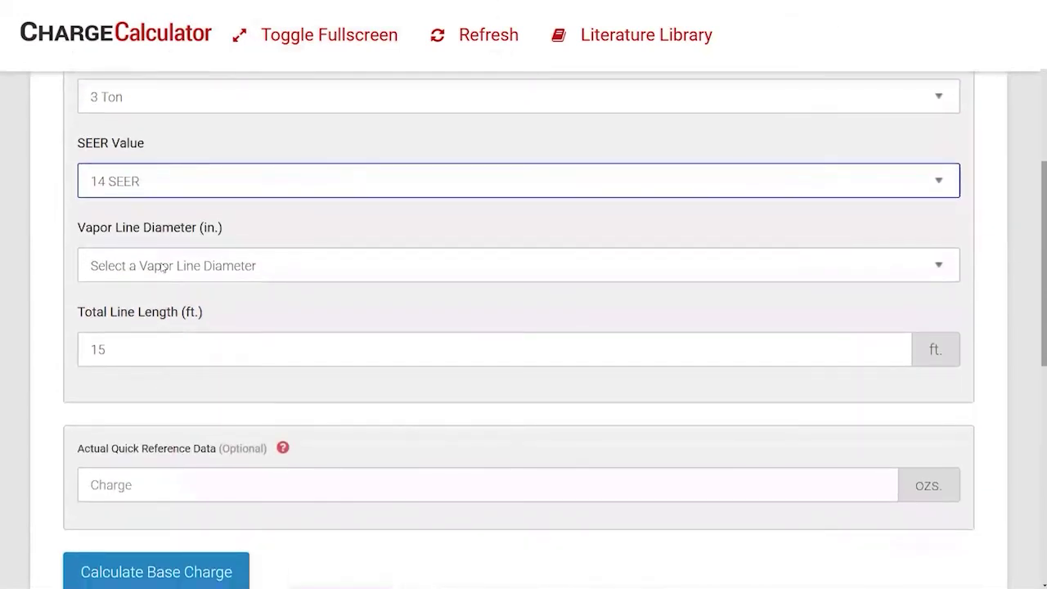
{"action": "left_click", "coordinate": [164, 268]}
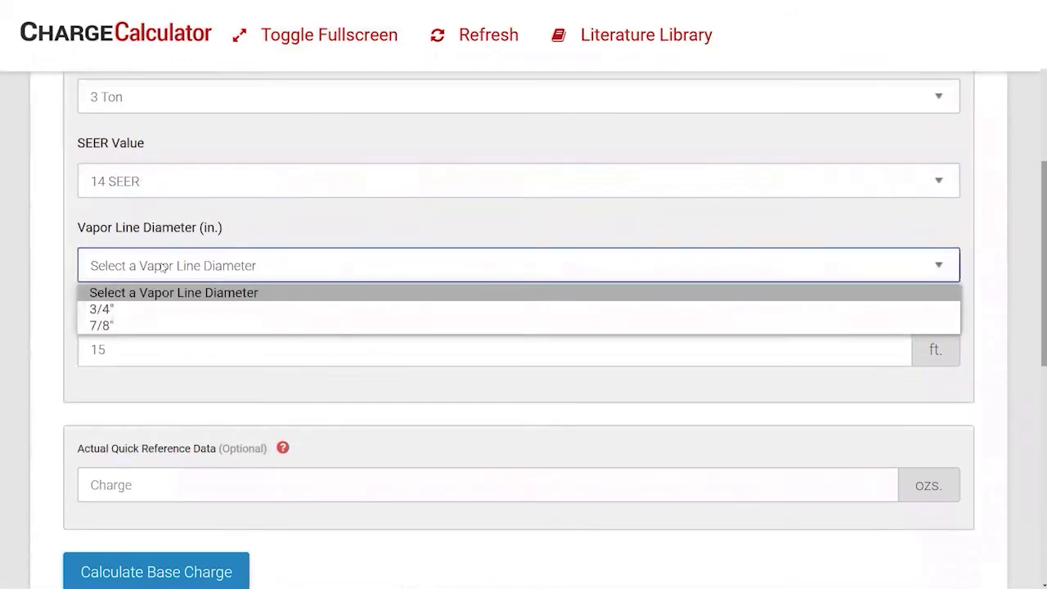
{"action": "left_click", "coordinate": [143, 311]}
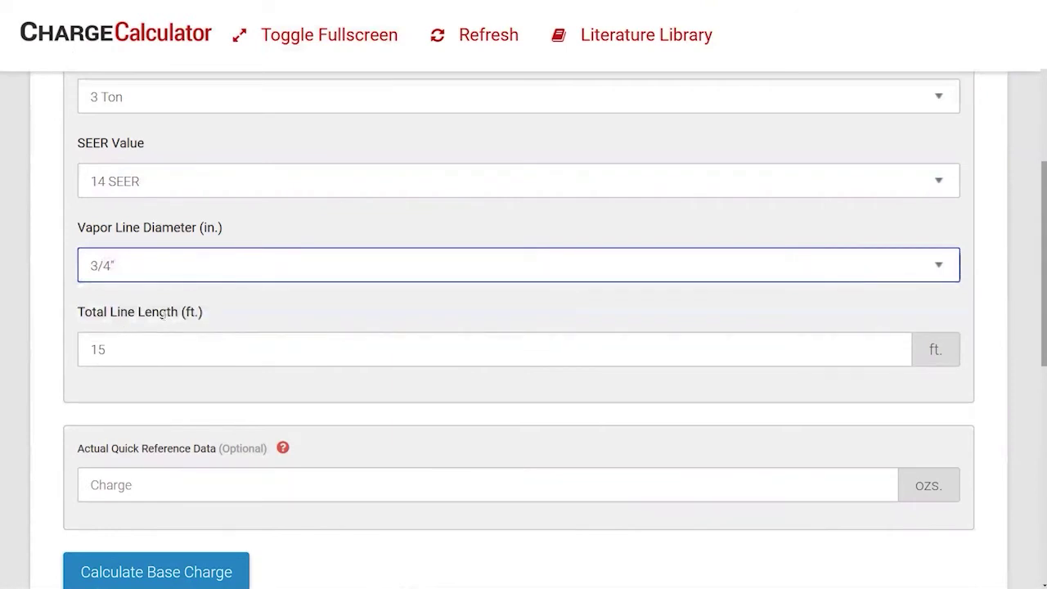
{"action": "left_click_drag", "start_coordinate": [124, 350], "coordinate": [57, 363]}
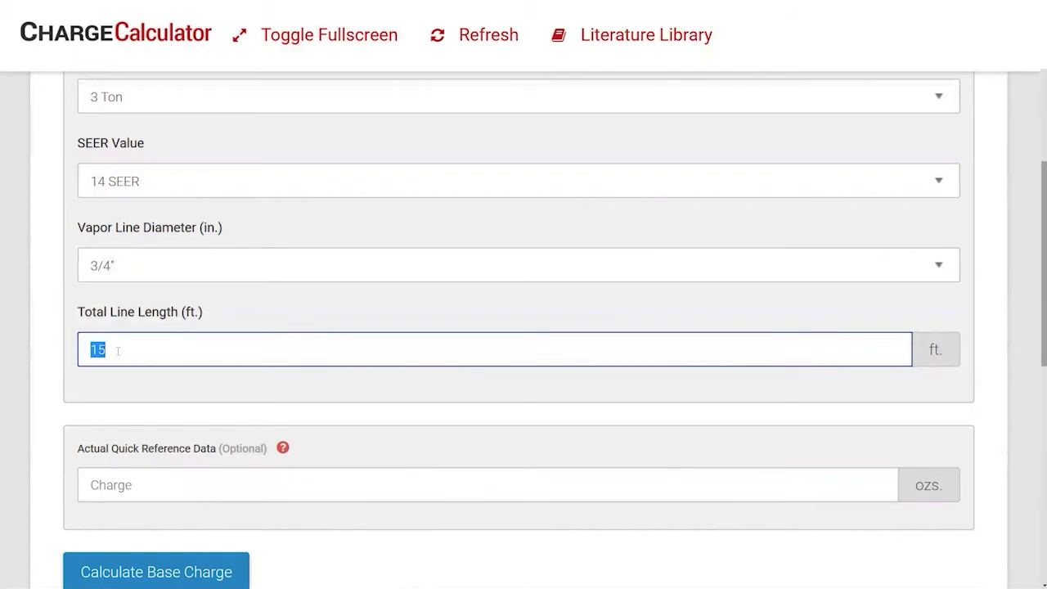
{"action": "left_click", "coordinate": [172, 386]}
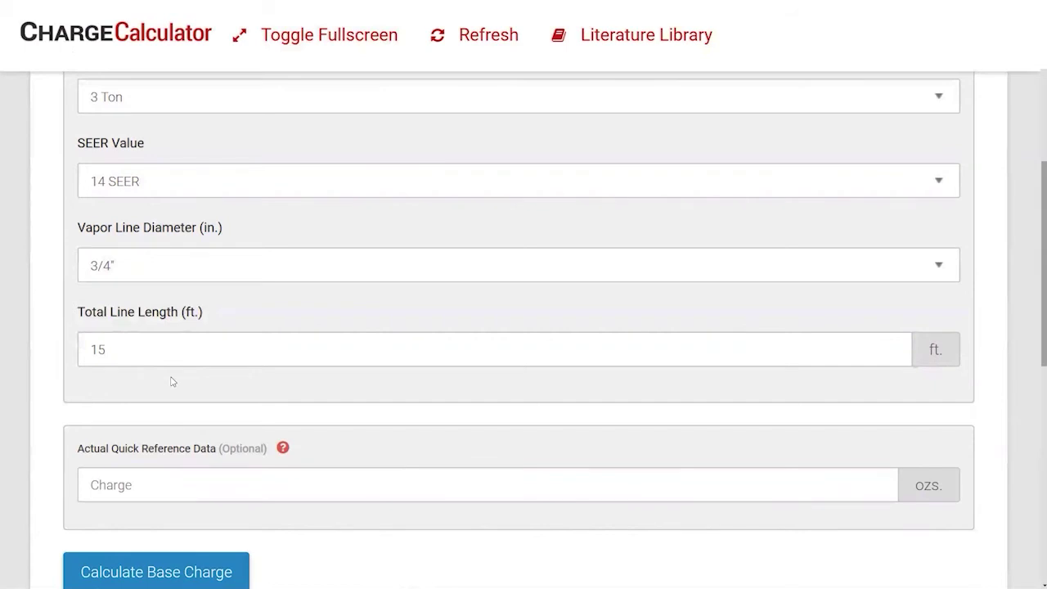
Open the Literature Library via the help icon beside Actual Quick Reference Data.
{"action": "scroll", "coordinate": [171, 381], "scroll_direction": "down", "scroll_amount": 3}
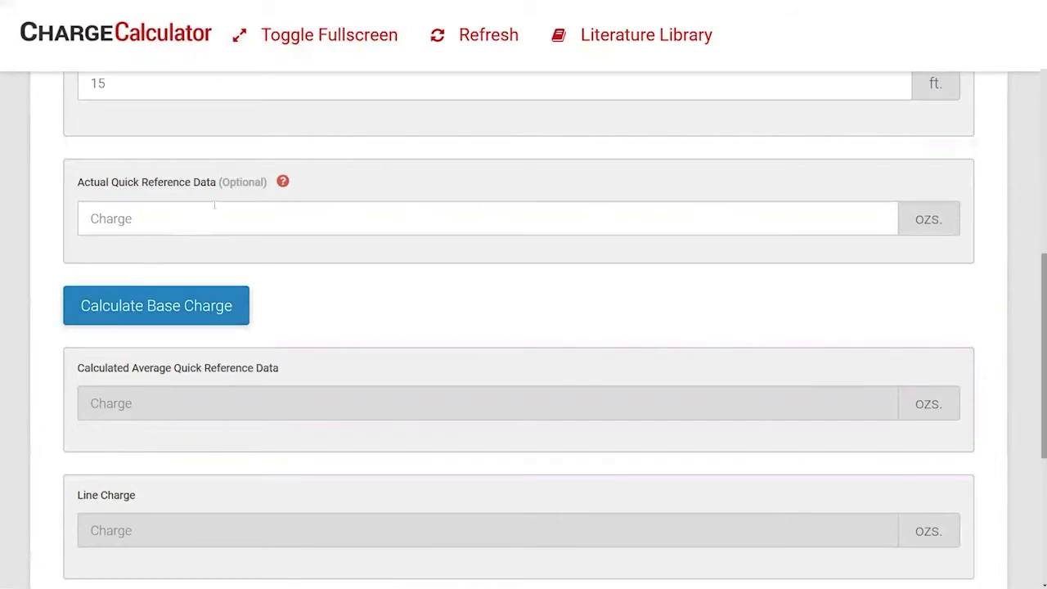
{"action": "left_click", "coordinate": [282, 181]}
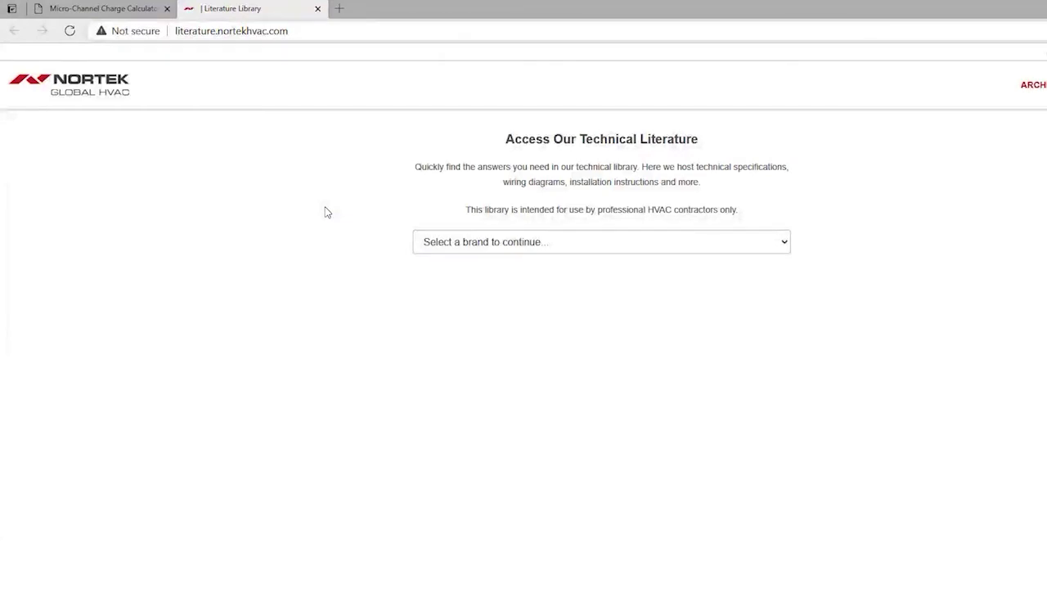
Search Frigidaire literature for Air Conditioner - Split products.
{"action": "left_click", "coordinate": [531, 240]}
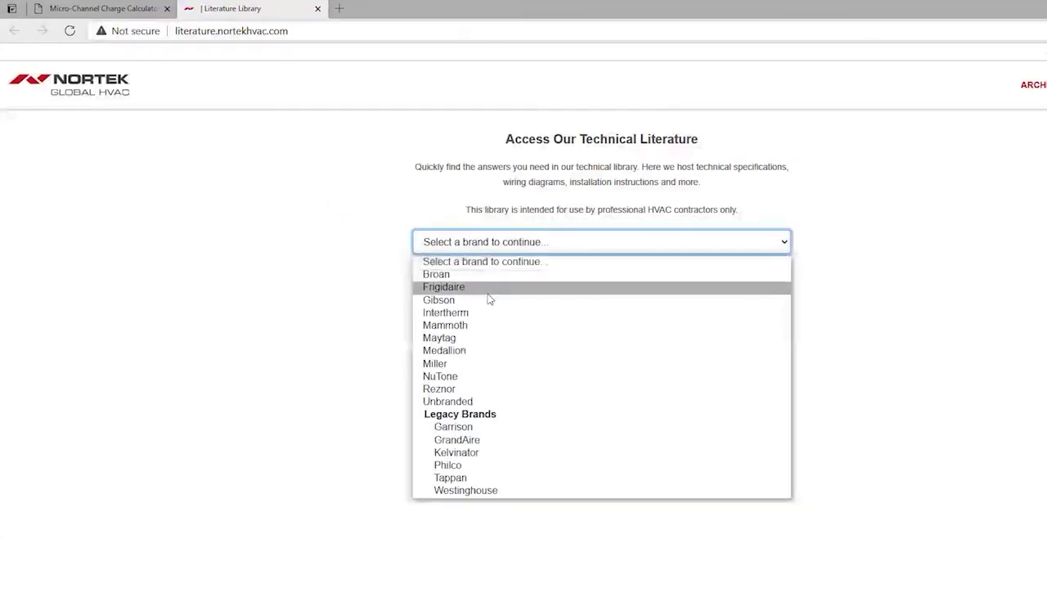
{"action": "left_click", "coordinate": [488, 288]}
{"action": "left_click", "coordinate": [488, 211]}
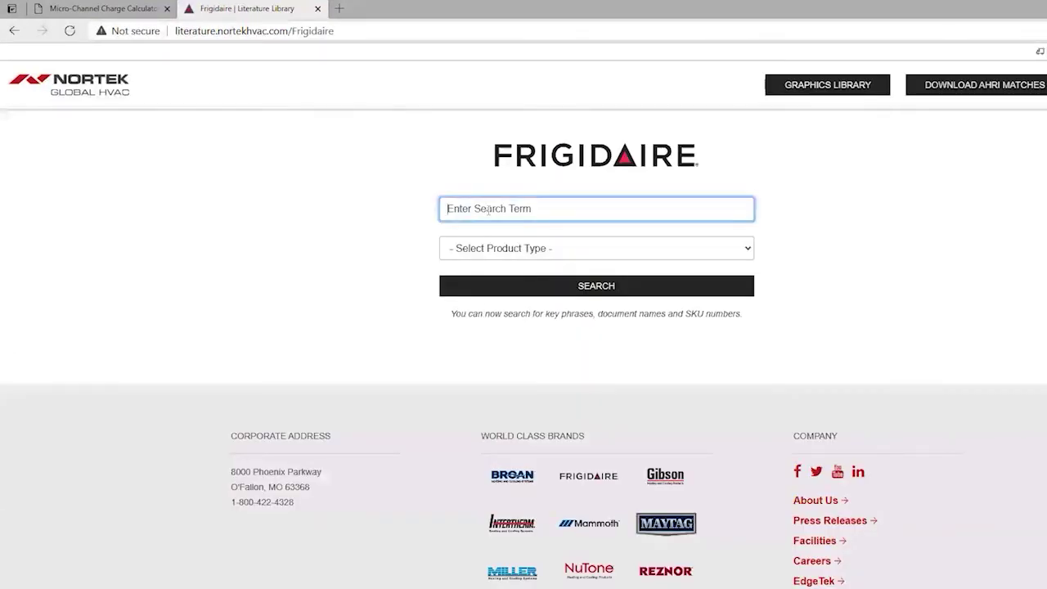
{"action": "left_click", "coordinate": [491, 250]}
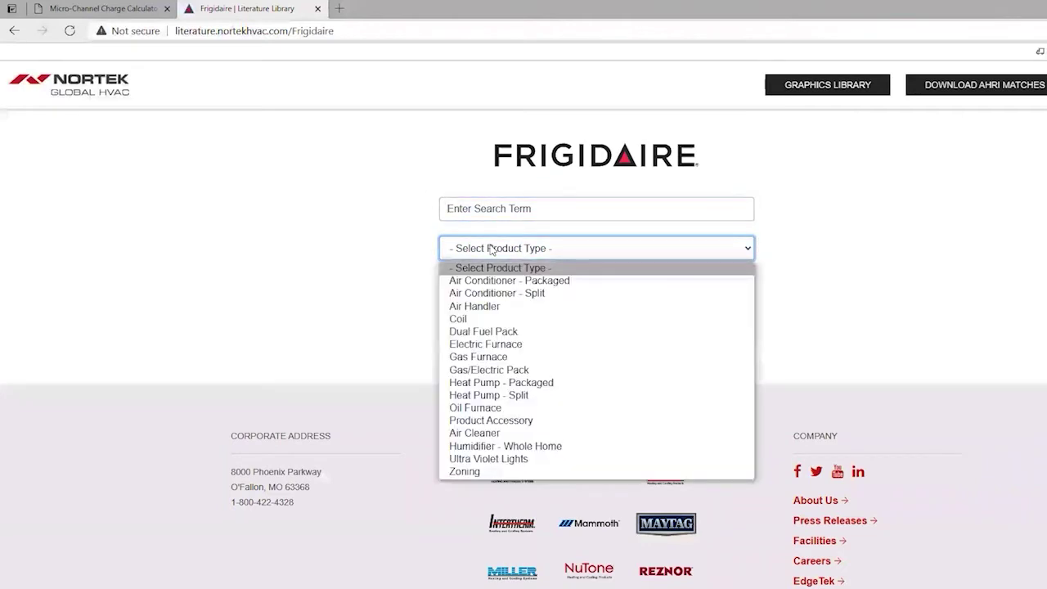
{"action": "left_click", "coordinate": [480, 292]}
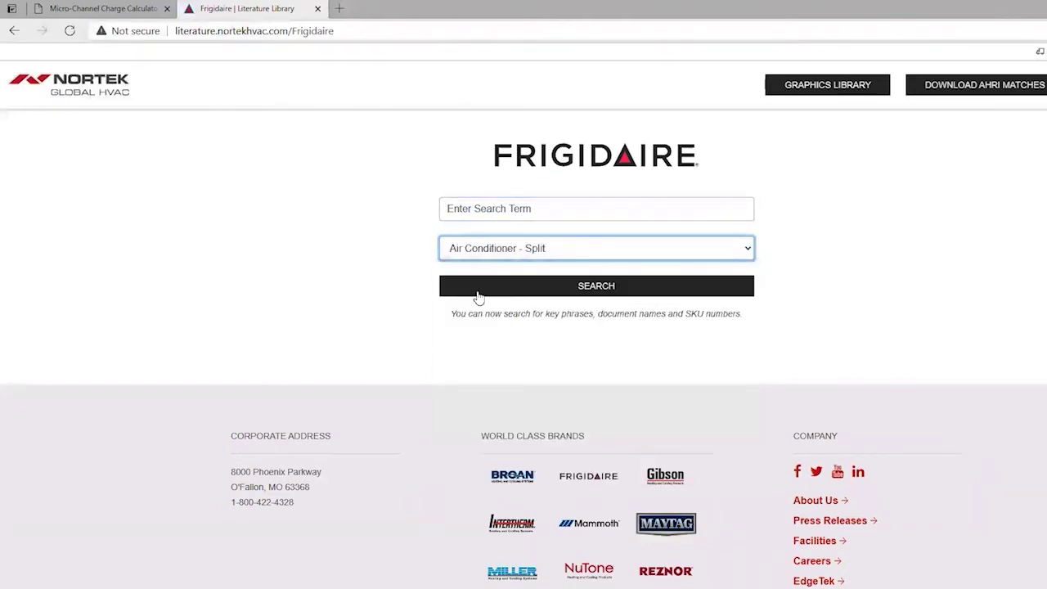
{"action": "left_click", "coordinate": [479, 292]}
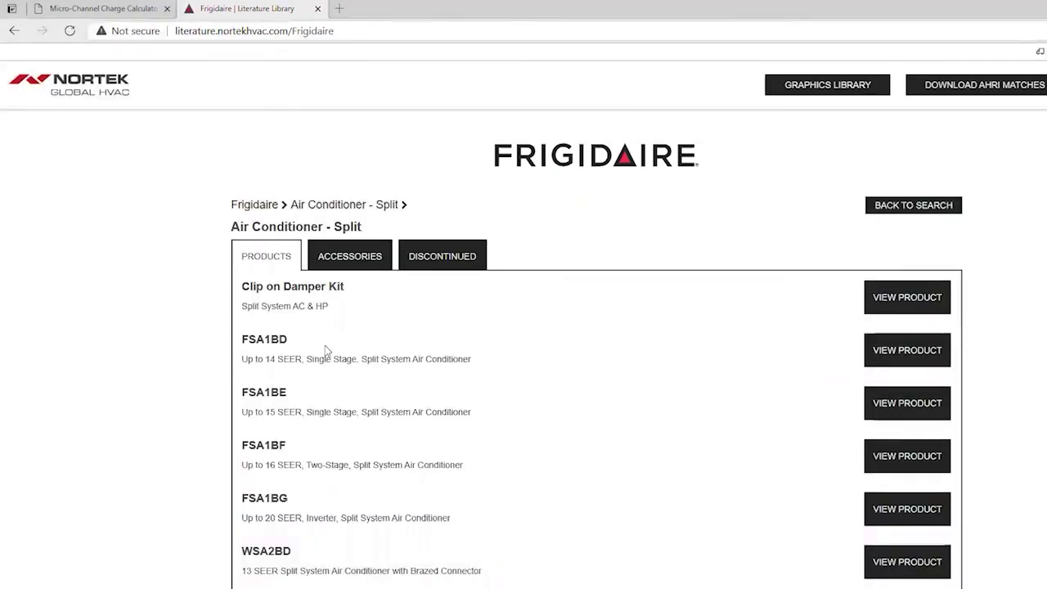
{"action": "scroll", "coordinate": [287, 411], "scroll_direction": "down", "scroll_amount": 1}
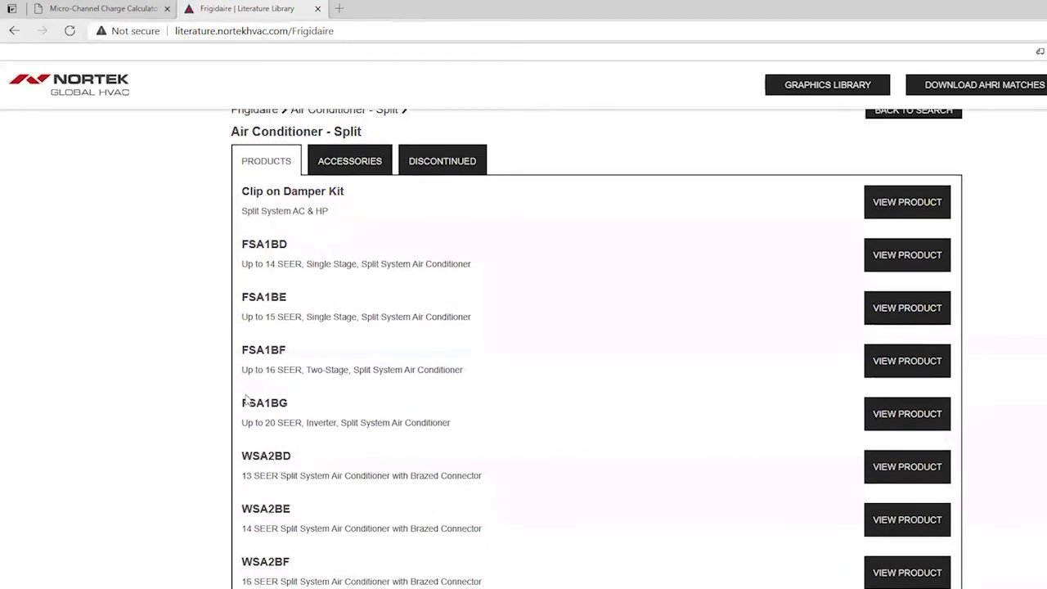
Open the FSA1BE quick reference data PDF (1027022B.pdf) and return to the calculator tab.
{"action": "left_click", "coordinate": [252, 301]}
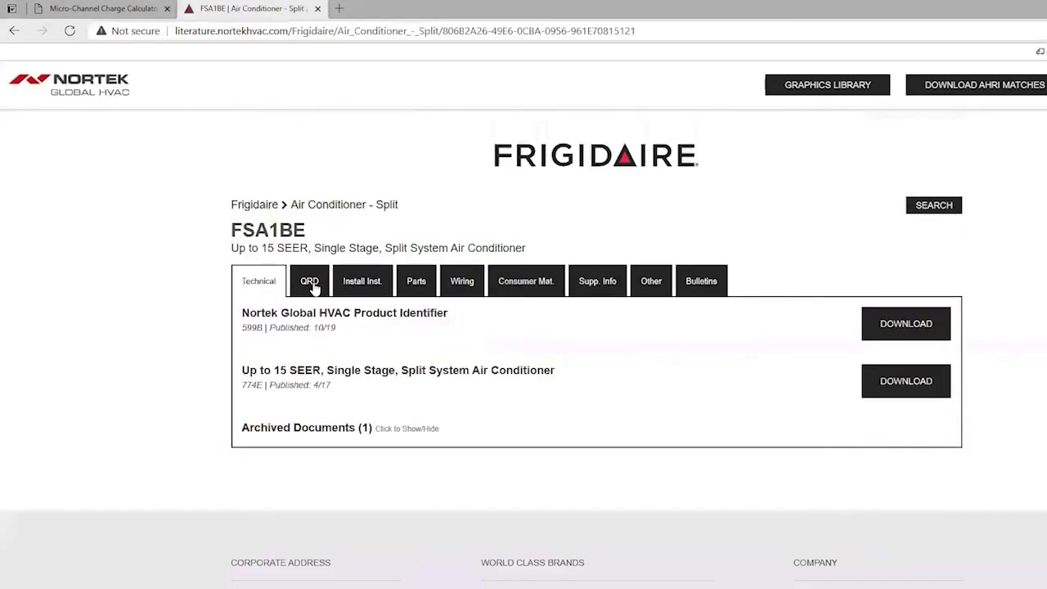
{"action": "left_click", "coordinate": [311, 283]}
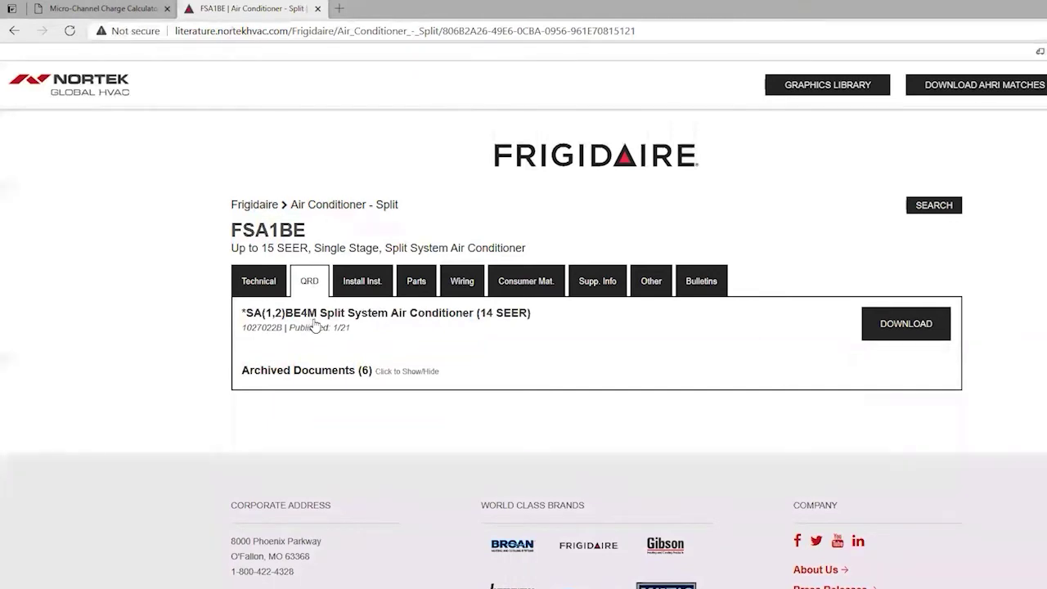
{"action": "left_click", "coordinate": [317, 321]}
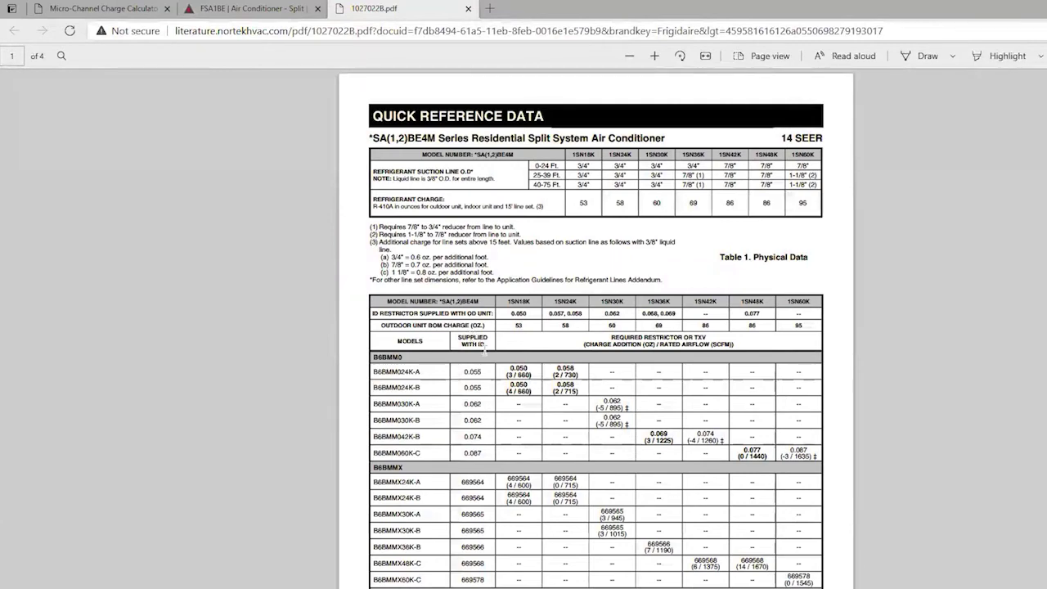
{"action": "scroll", "coordinate": [485, 349], "scroll_direction": "down", "scroll_amount": 1}
{"action": "scroll", "coordinate": [485, 349], "scroll_direction": "down", "scroll_amount": 1}
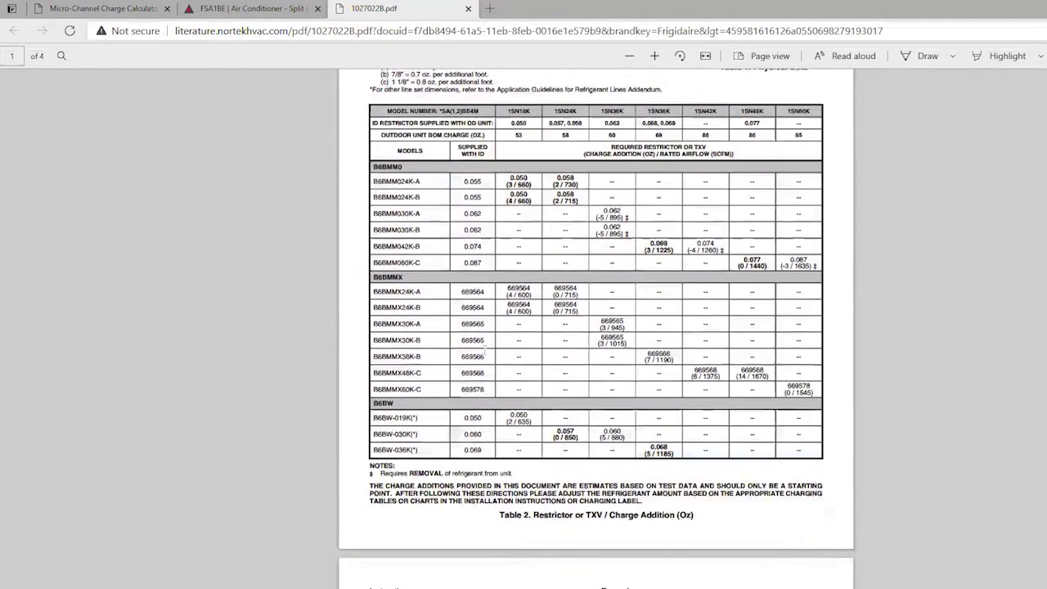
{"action": "scroll", "coordinate": [485, 349], "scroll_direction": "down", "scroll_amount": 1}
{"action": "scroll", "coordinate": [485, 349], "scroll_direction": "up", "scroll_amount": 2}
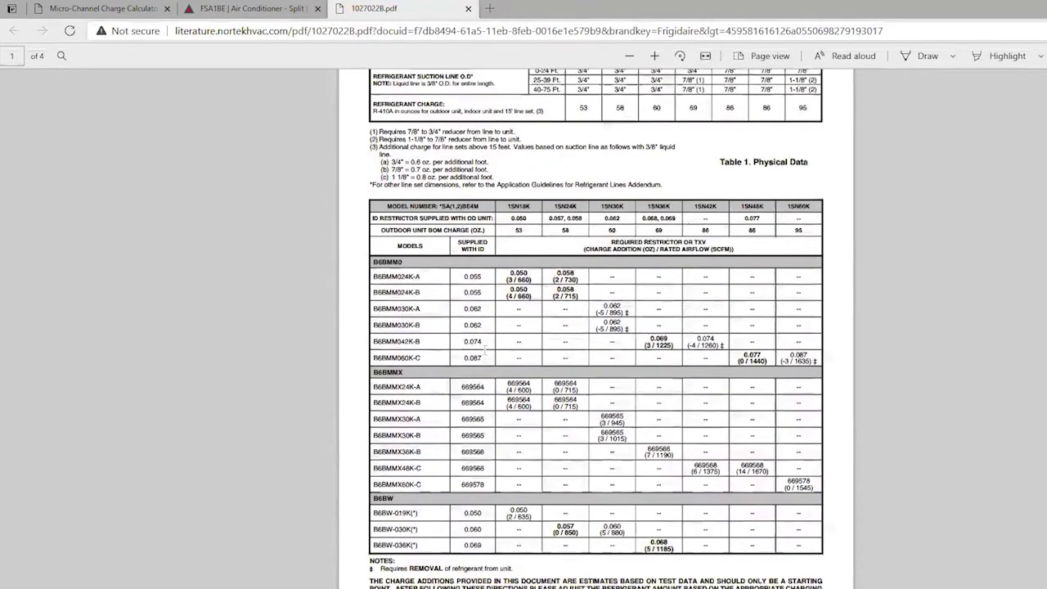
{"action": "left_click", "coordinate": [131, 8]}
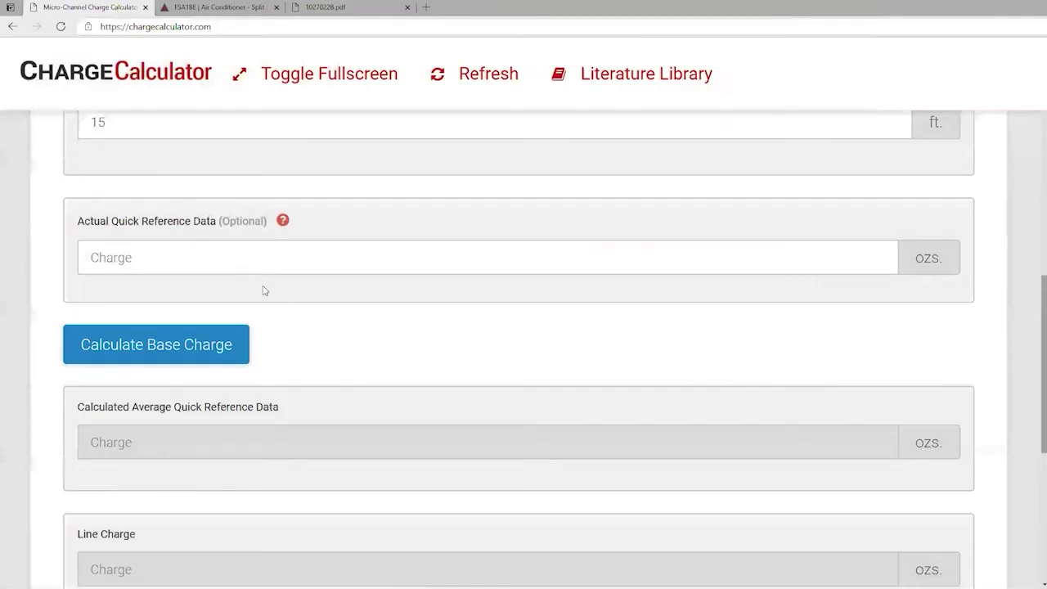
Calculate the base charge and scroll down to the bulb temperatures.
{"action": "left_click", "coordinate": [208, 345]}
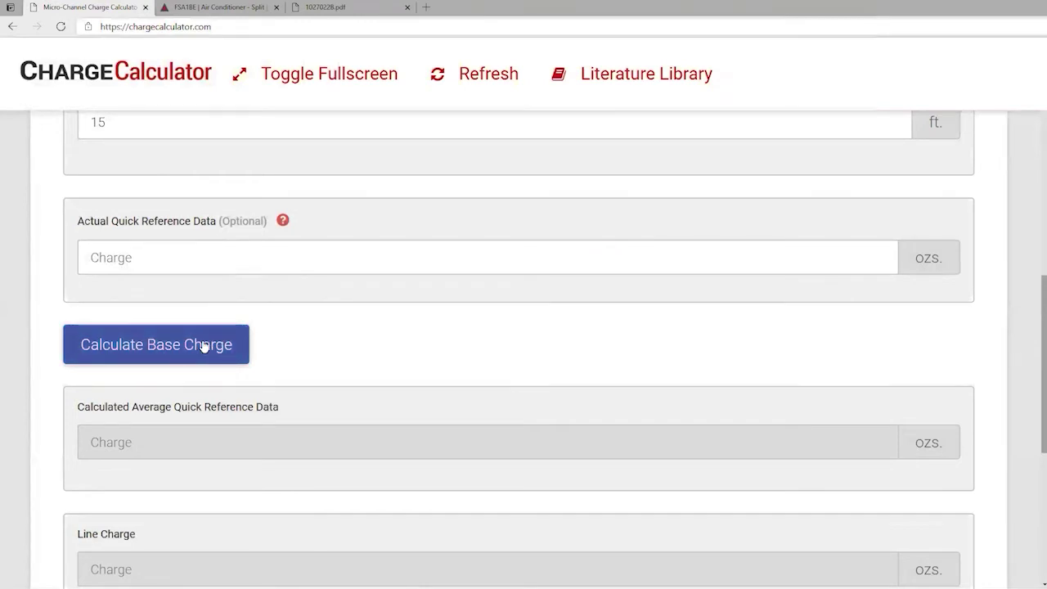
{"action": "left_click", "coordinate": [204, 346]}
{"action": "scroll", "coordinate": [204, 346], "scroll_direction": "down", "scroll_amount": 10}
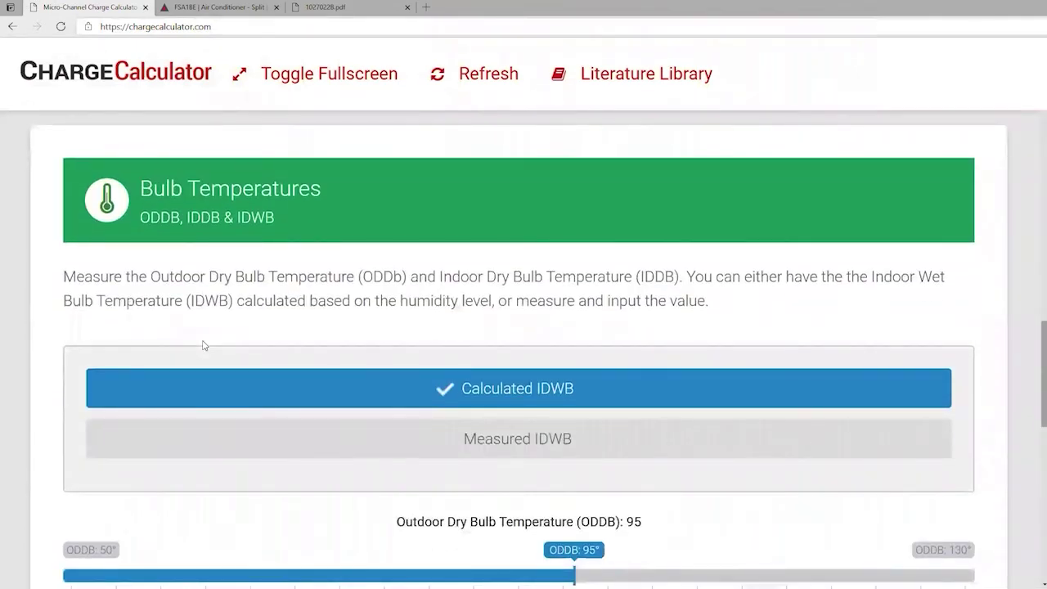
{"action": "scroll", "coordinate": [203, 346], "scroll_direction": "down", "scroll_amount": 1}
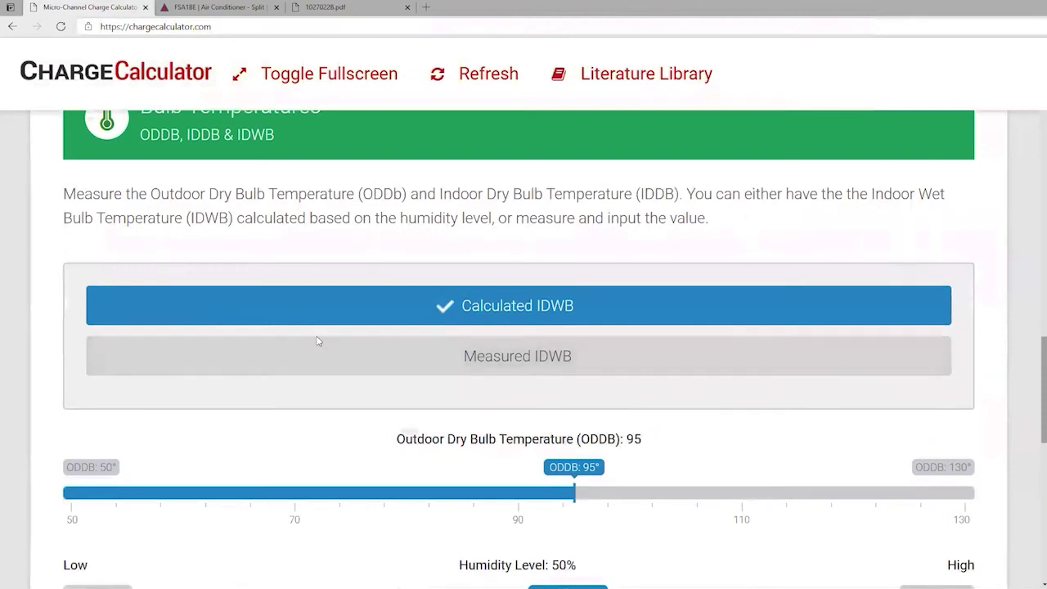
{"action": "scroll", "coordinate": [442, 337], "scroll_direction": "down", "scroll_amount": 2}
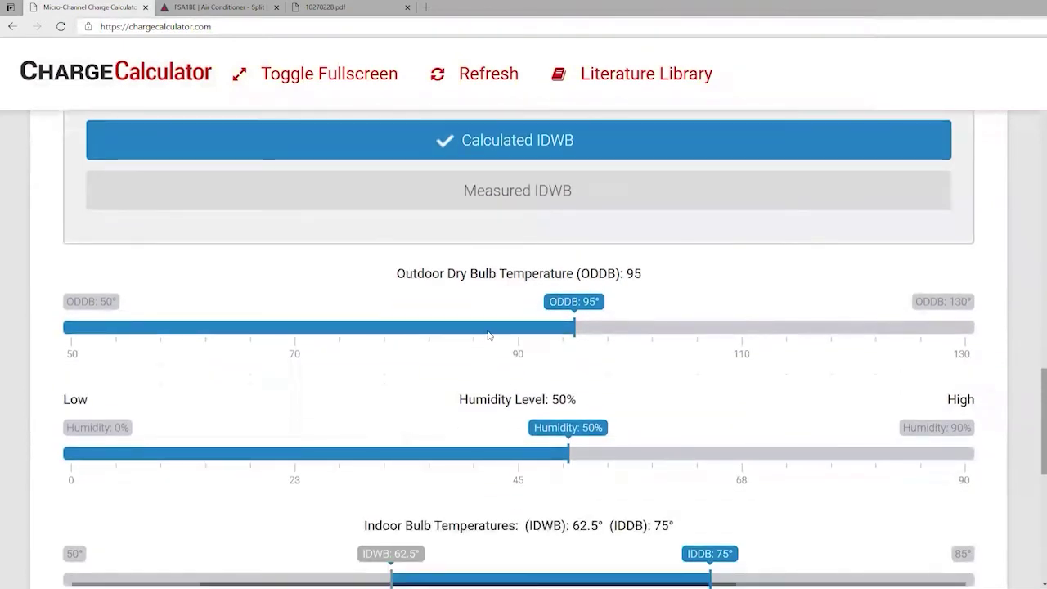
{"action": "scroll", "coordinate": [488, 335], "scroll_direction": "down", "scroll_amount": 1}
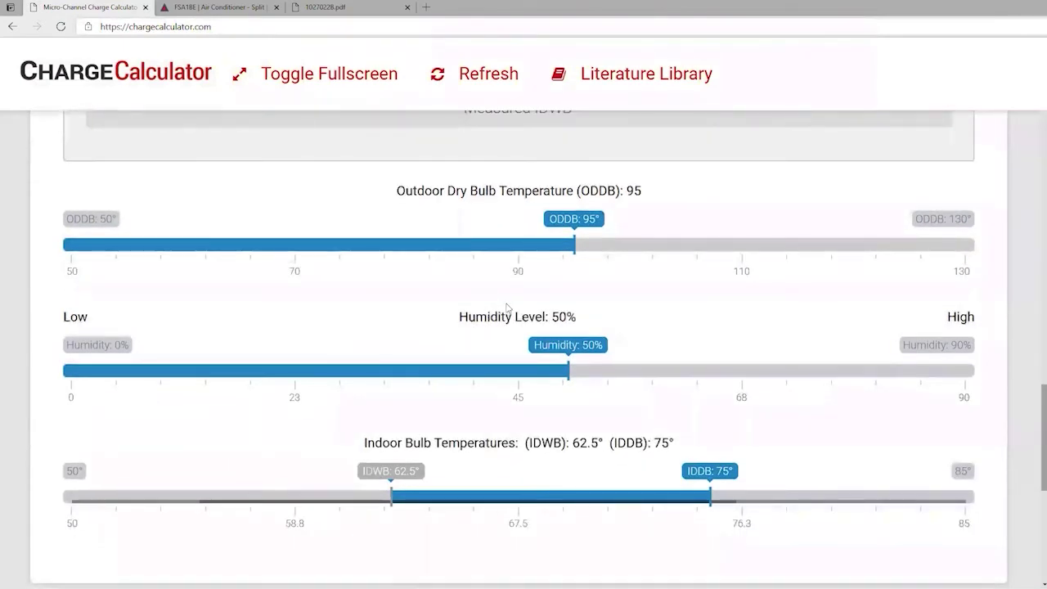
Set outdoor dry bulb to 80° and indoor dry bulb to 72°, keeping humidity at 50%.
{"action": "left_click_drag", "start_coordinate": [570, 229], "coordinate": [401, 223]}
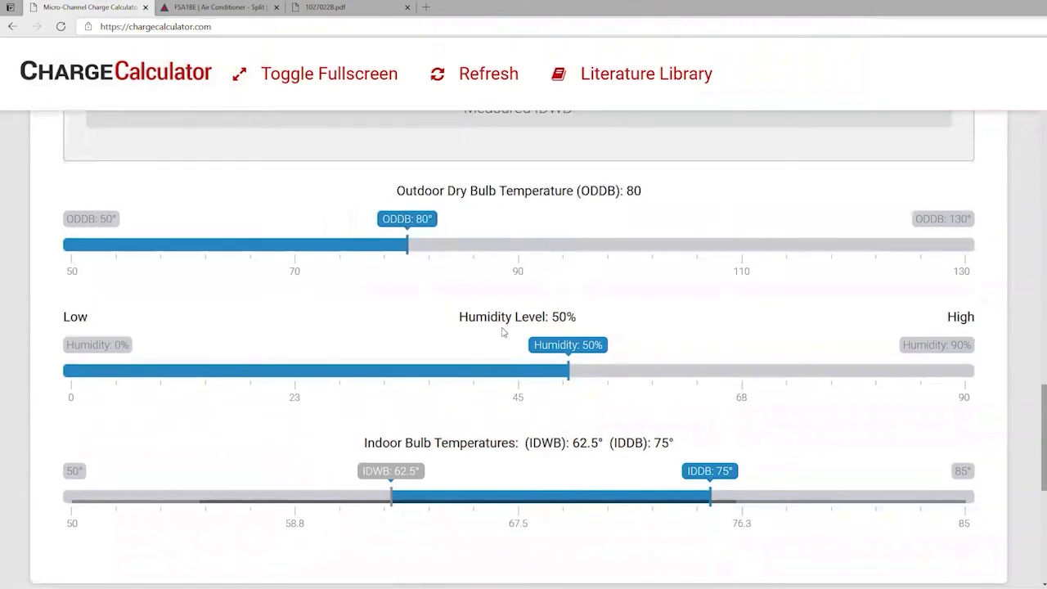
{"action": "left_click_drag", "start_coordinate": [555, 353], "coordinate": [555, 353]}
{"action": "scroll", "coordinate": [435, 437], "scroll_direction": "down", "scroll_amount": 2}
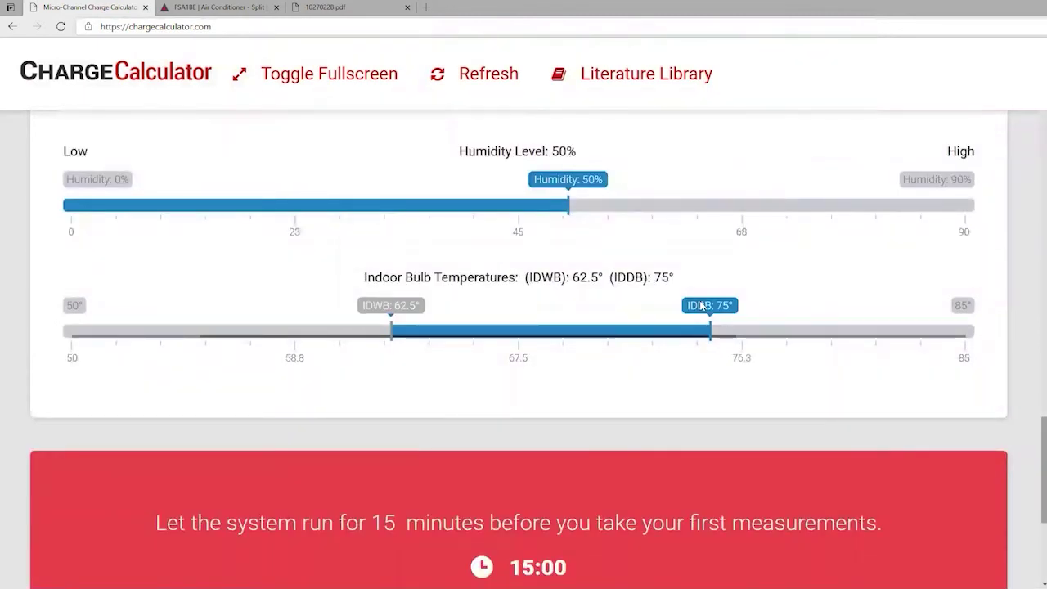
{"action": "left_click_drag", "start_coordinate": [705, 309], "coordinate": [624, 315]}
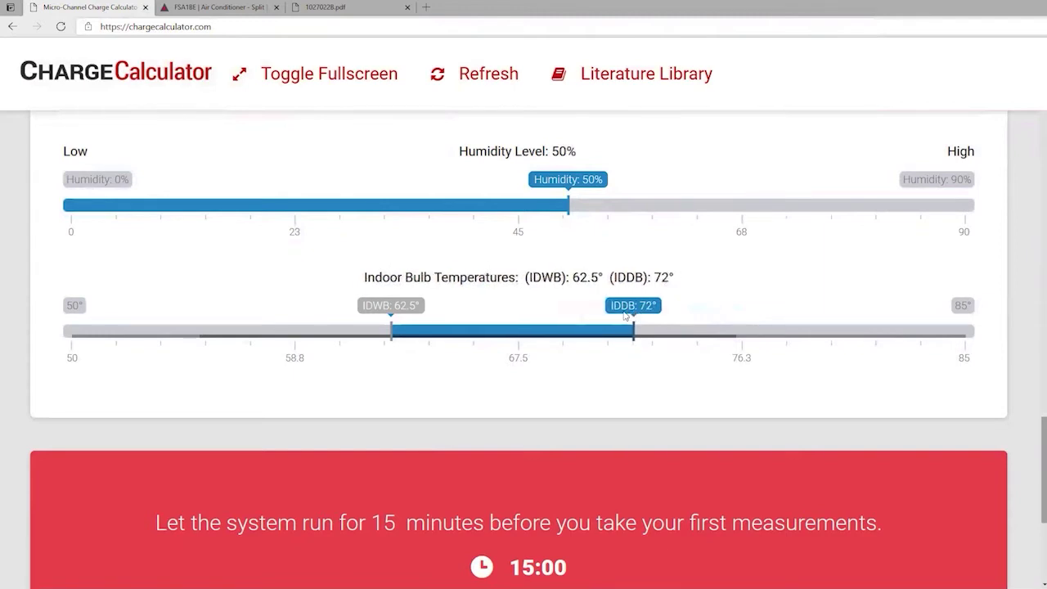
{"action": "scroll", "coordinate": [549, 368], "scroll_direction": "down", "scroll_amount": 1}
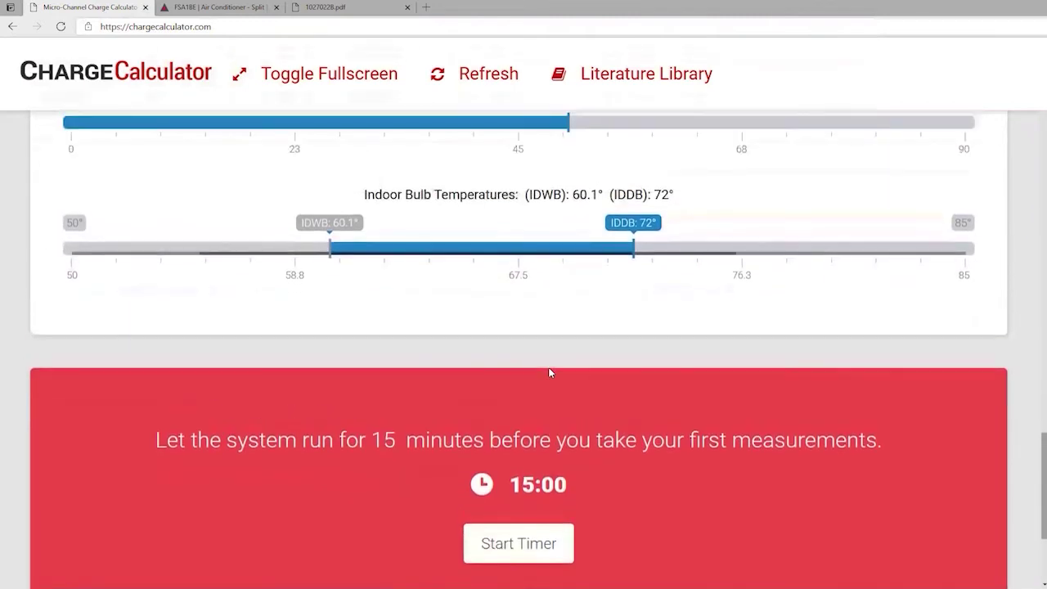
{"action": "scroll", "coordinate": [549, 372], "scroll_direction": "down", "scroll_amount": 1}
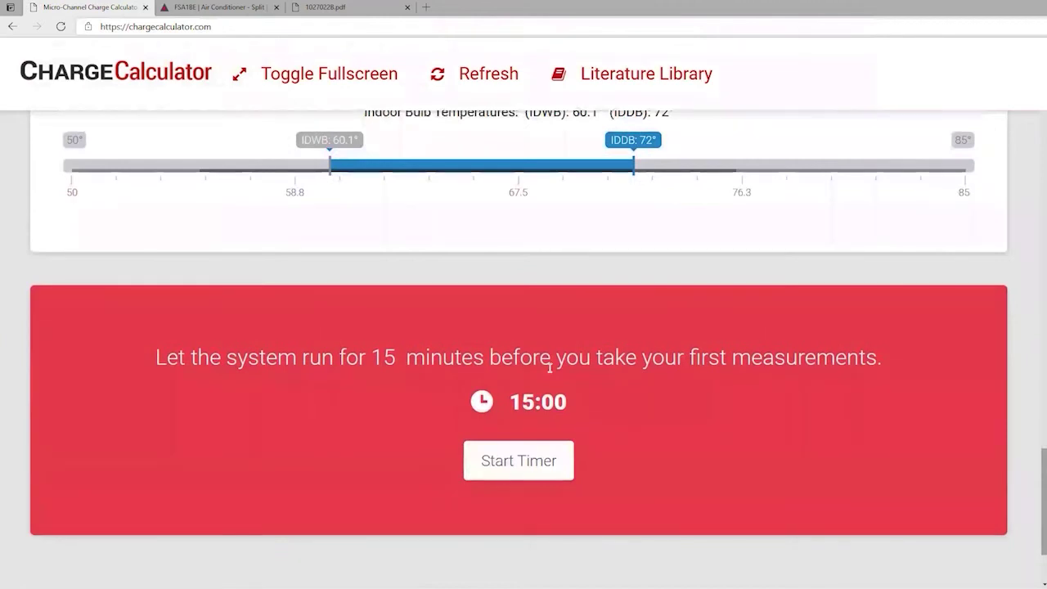
Start the 15-minute run timer.
{"action": "left_click", "coordinate": [530, 453]}
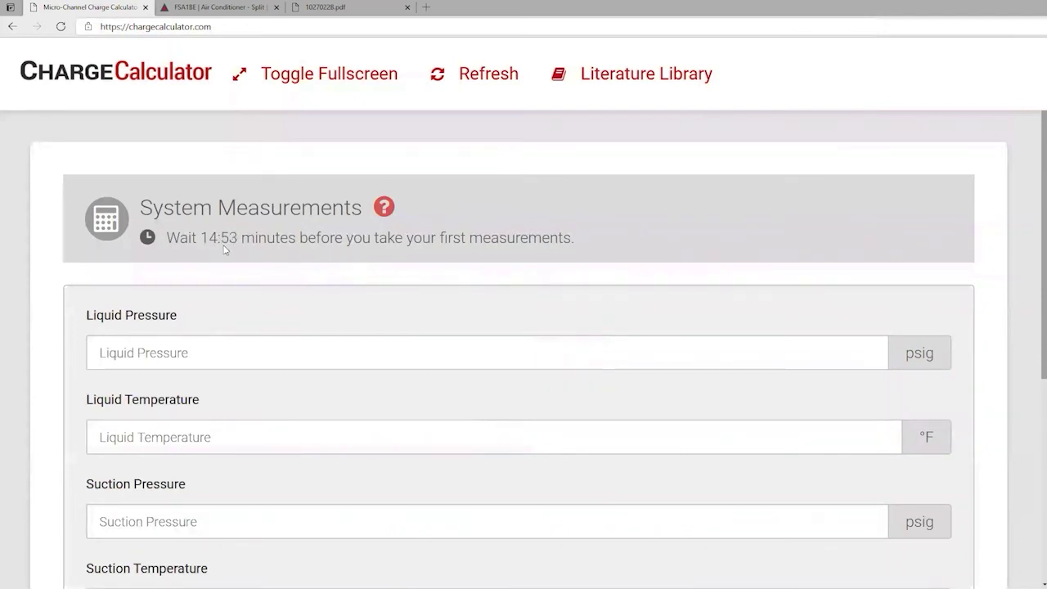
{"action": "scroll", "coordinate": [225, 249], "scroll_direction": "down", "scroll_amount": 1}
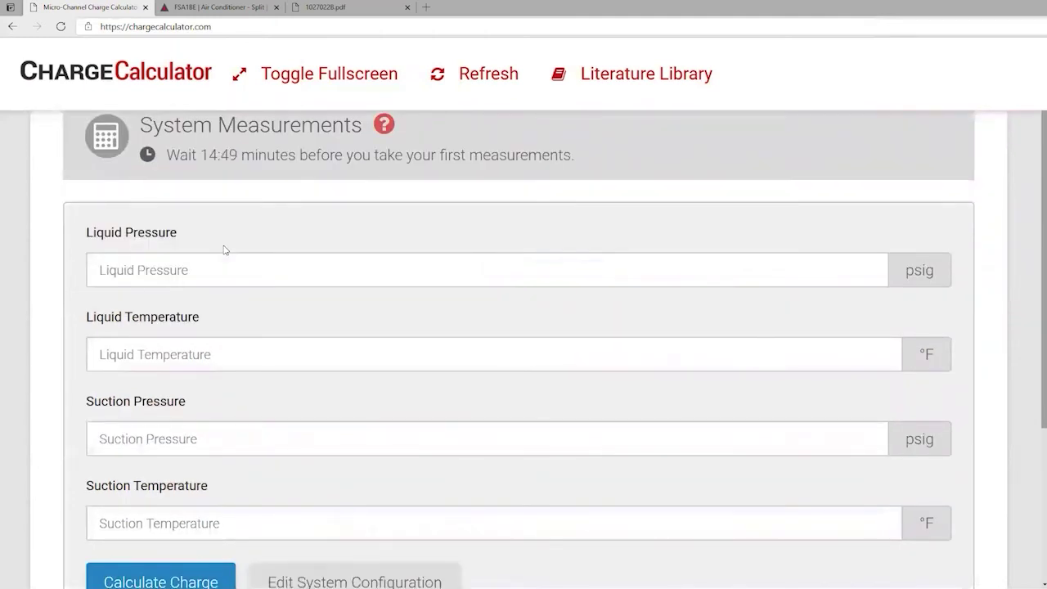
{"action": "scroll", "coordinate": [224, 249], "scroll_direction": "down", "scroll_amount": 1}
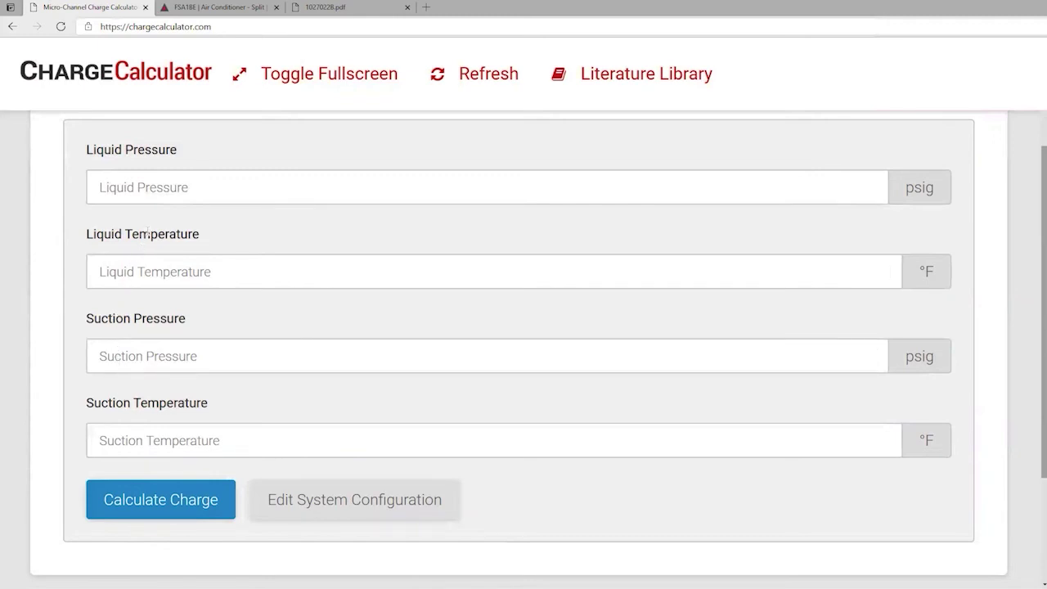
Enter liquid pressure 400, liquid temperature 81, suction pressure 120 and suction temperature 43.
{"action": "left_click", "coordinate": [154, 190]}
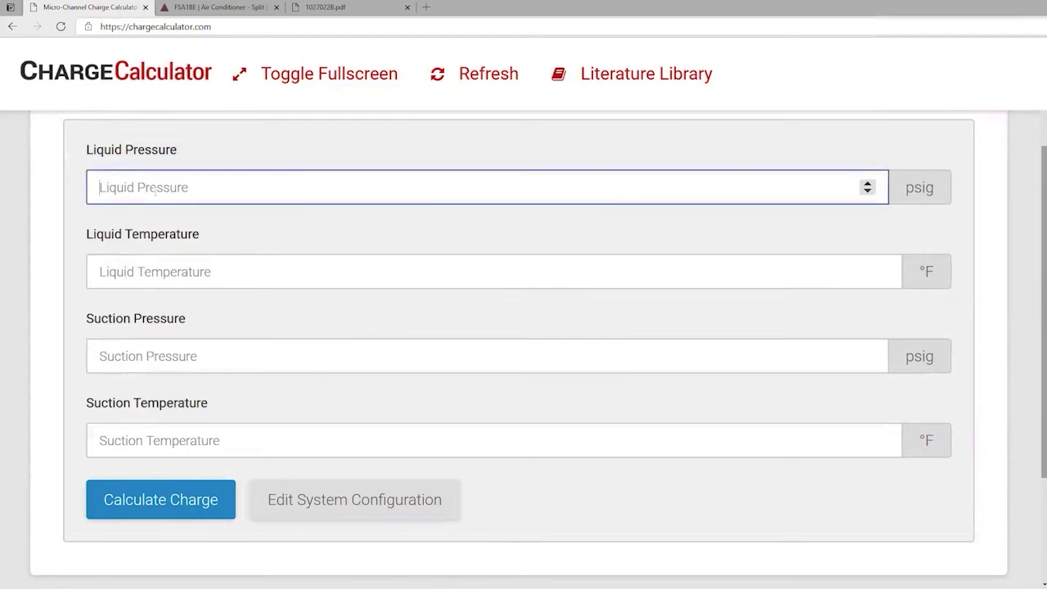
{"action": "type", "text": "400"}
{"action": "left_click", "coordinate": [119, 272]}
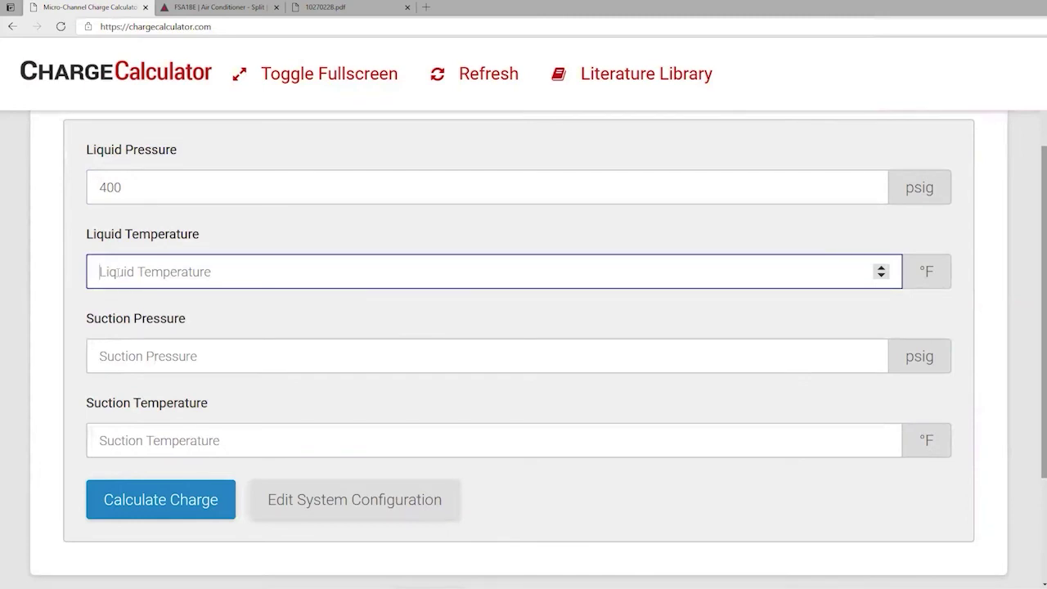
{"action": "type", "text": "81"}
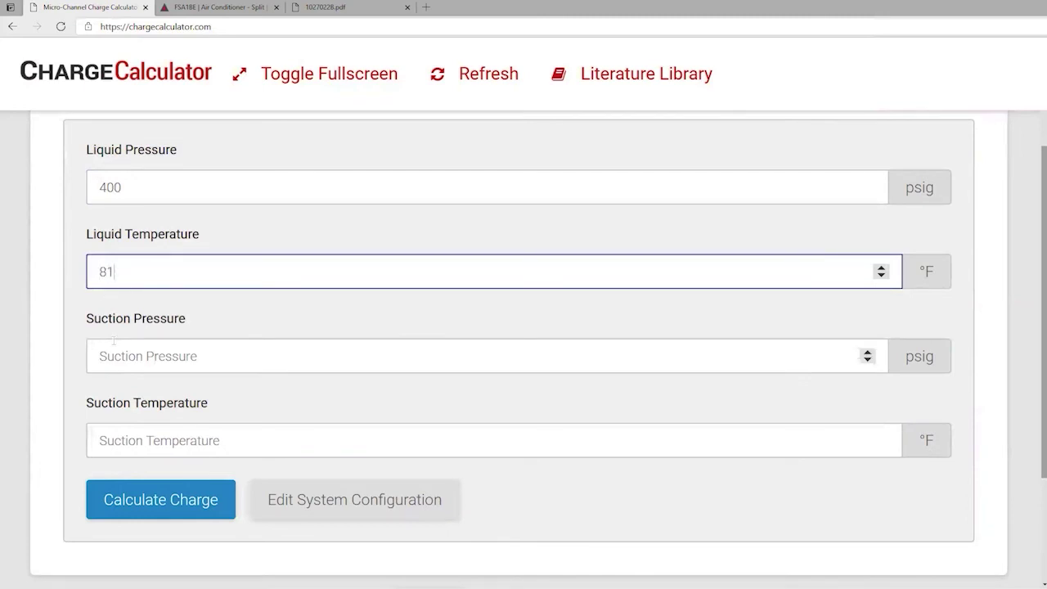
{"action": "left_click", "coordinate": [126, 355]}
{"action": "type", "text": "120"}
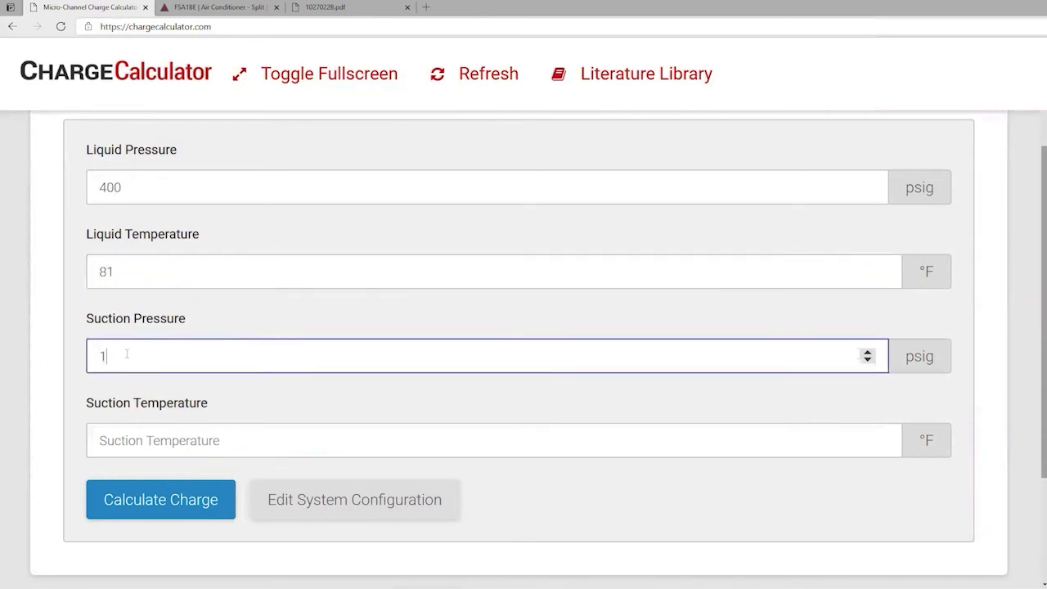
{"action": "left_click", "coordinate": [141, 442]}
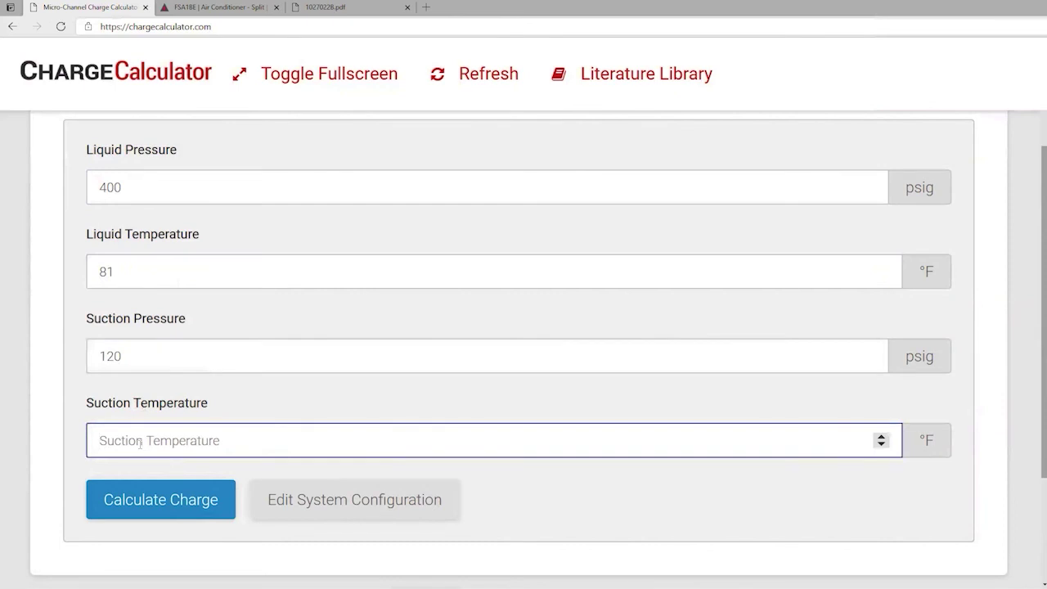
{"action": "type", "text": "43"}
{"action": "scroll", "coordinate": [140, 444], "scroll_direction": "down", "scroll_amount": 1}
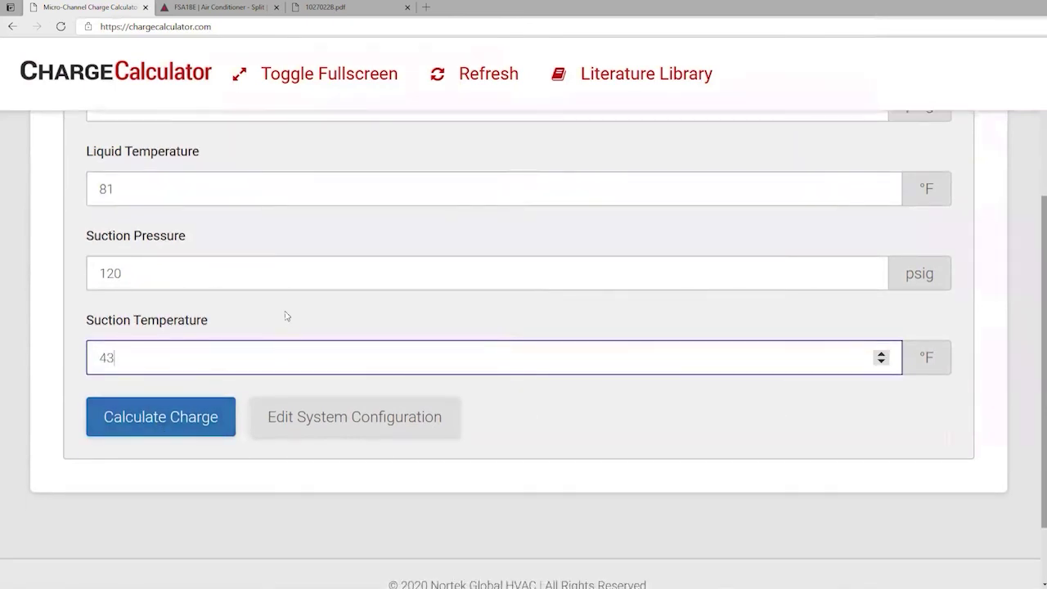
{"action": "left_click", "coordinate": [140, 424]}
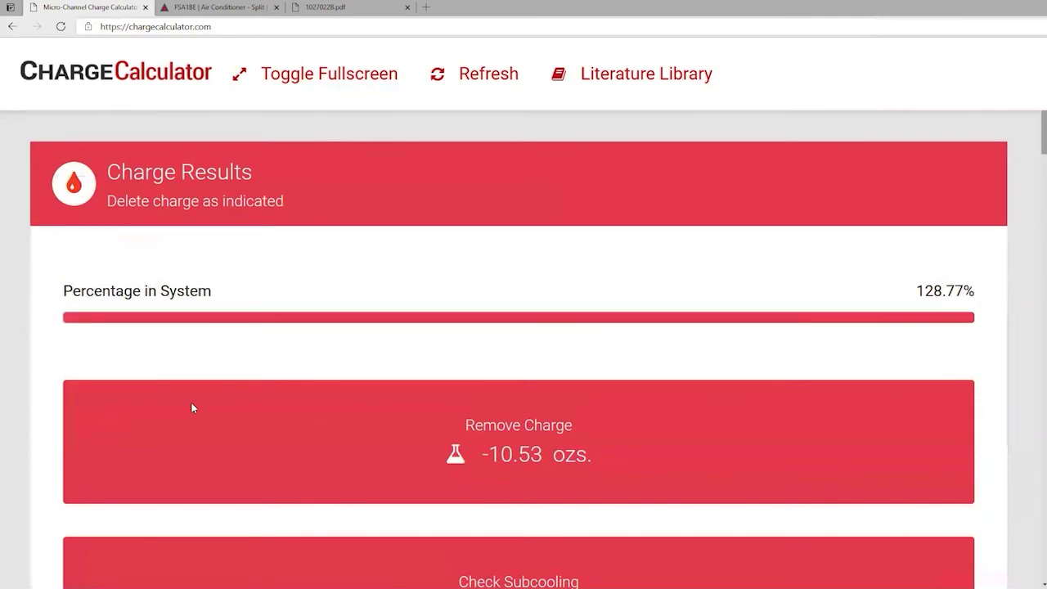
{"action": "scroll", "coordinate": [192, 407], "scroll_direction": "down", "scroll_amount": 1}
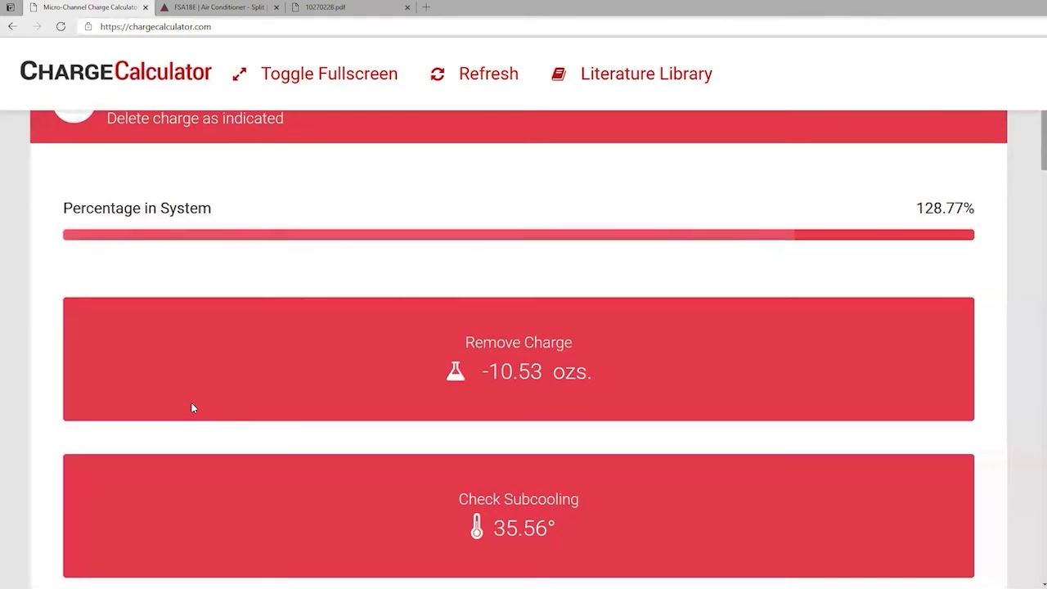
{"action": "scroll", "coordinate": [192, 407], "scroll_direction": "down", "scroll_amount": 1}
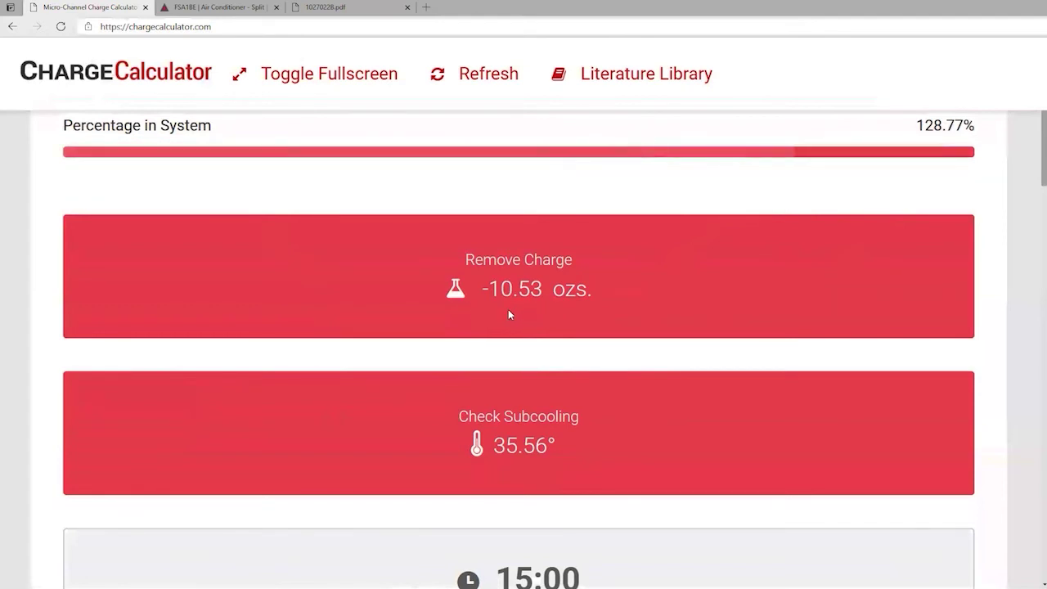
{"action": "scroll", "coordinate": [496, 315], "scroll_direction": "down", "scroll_amount": 5}
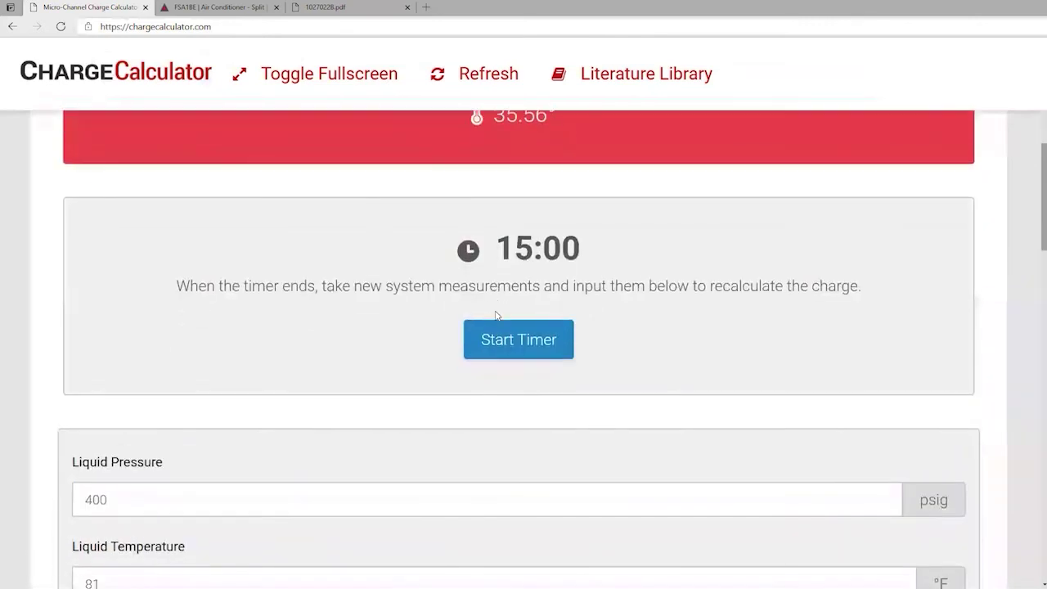
{"action": "scroll", "coordinate": [495, 315], "scroll_direction": "down", "scroll_amount": 2}
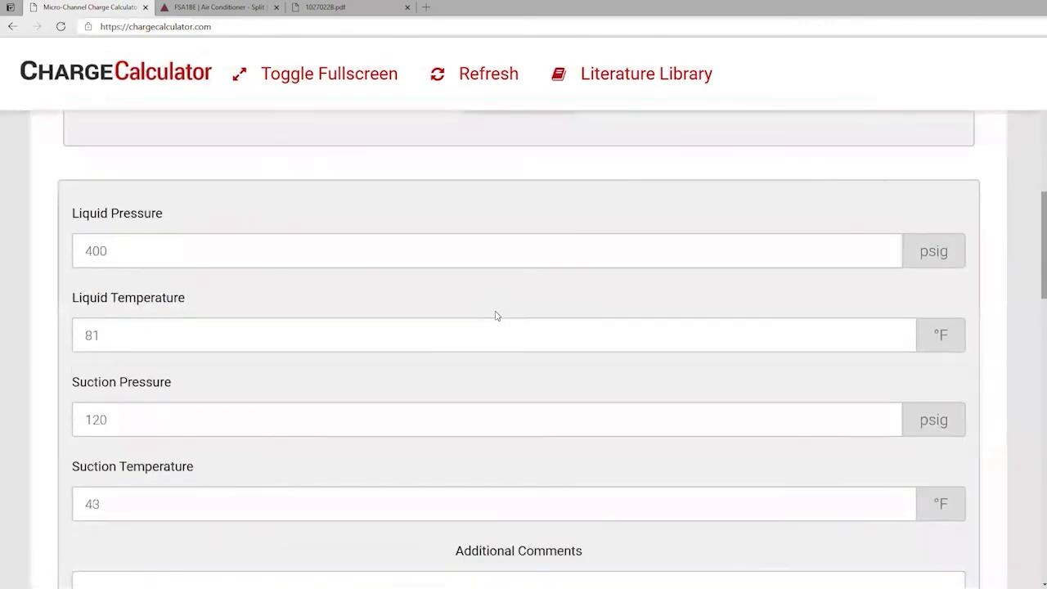
{"action": "scroll", "coordinate": [495, 315], "scroll_direction": "down", "scroll_amount": 3}
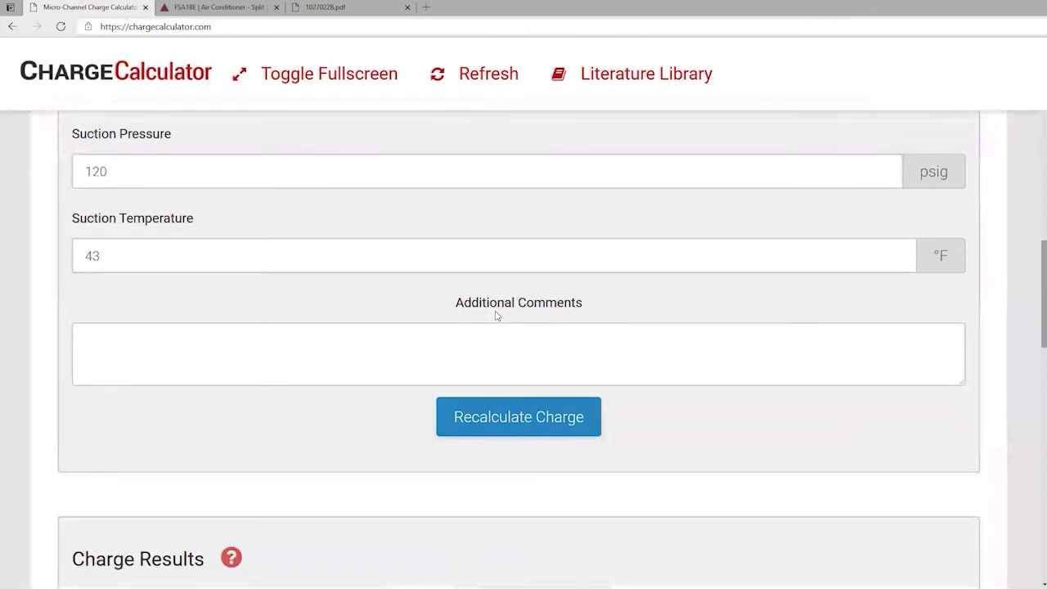
{"action": "scroll", "coordinate": [495, 315], "scroll_direction": "down", "scroll_amount": 3}
{"action": "scroll", "coordinate": [496, 315], "scroll_direction": "up", "scroll_amount": 5}
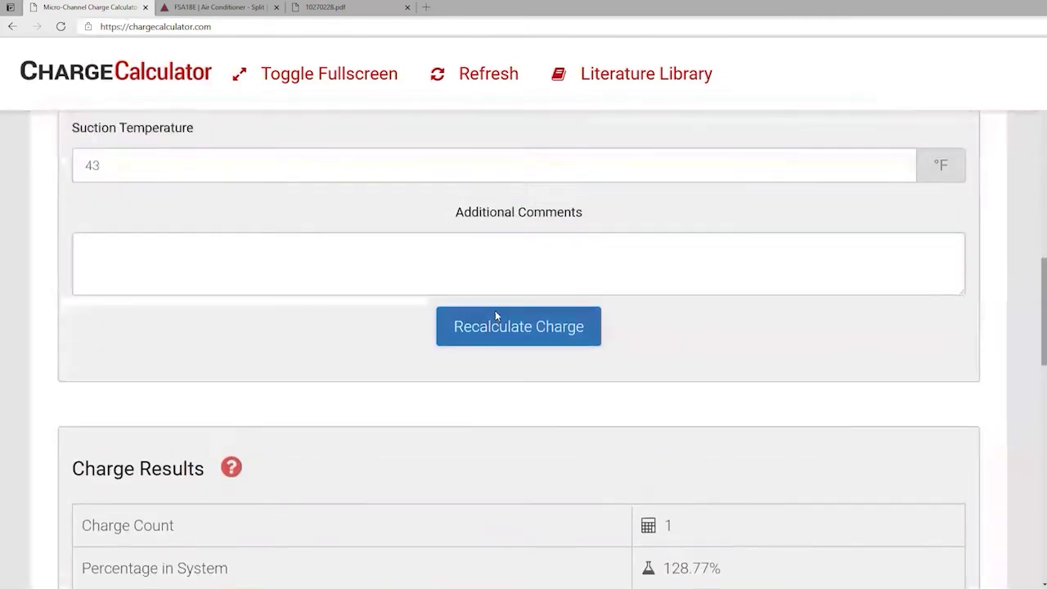
{"action": "scroll", "coordinate": [344, 241], "scroll_direction": "up", "scroll_amount": 1}
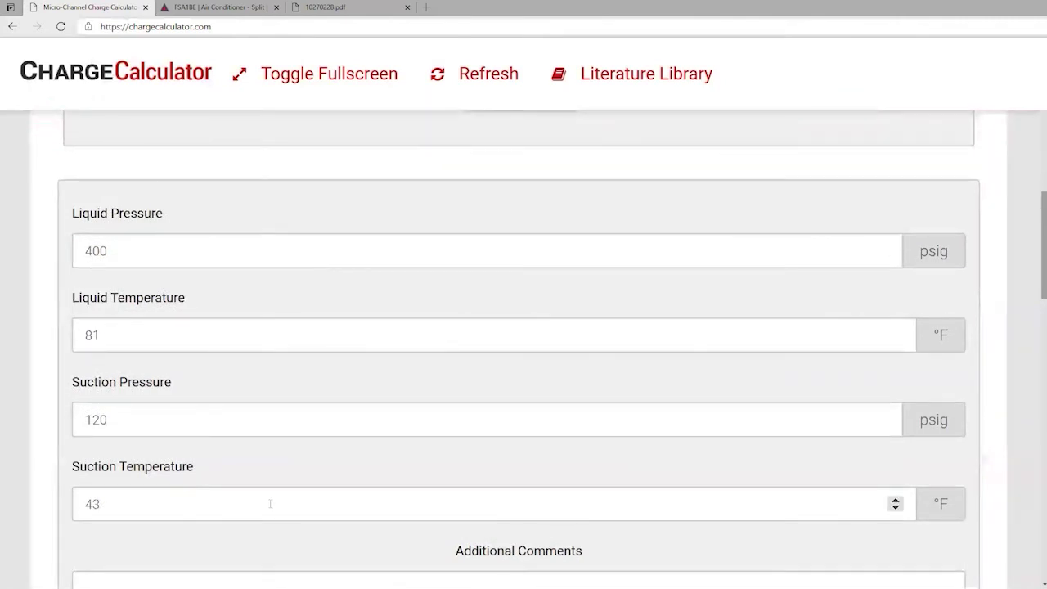
{"action": "scroll", "coordinate": [269, 504], "scroll_direction": "down", "scroll_amount": 7}
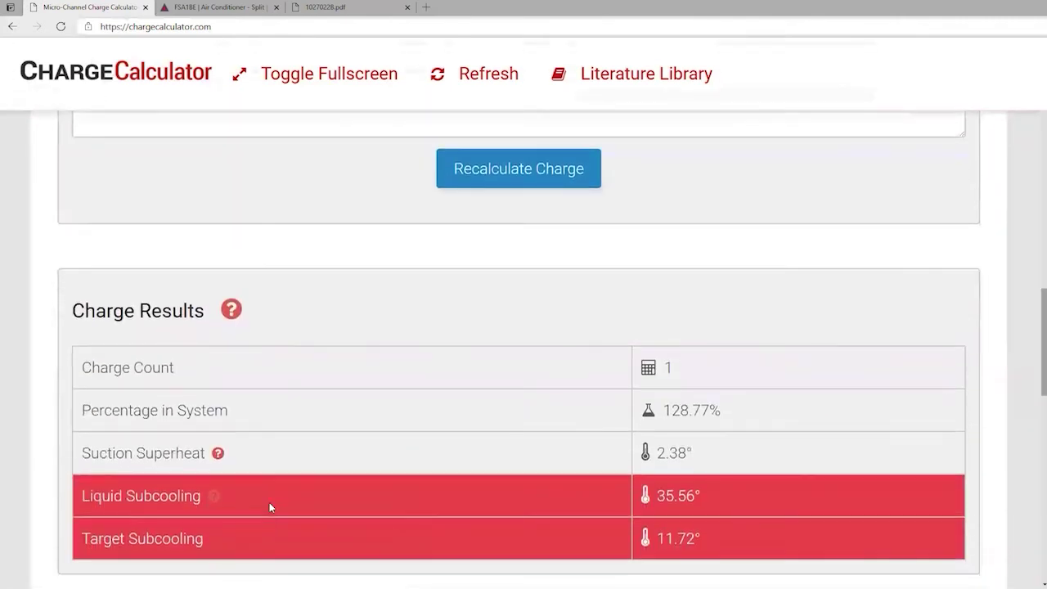
{"action": "scroll", "coordinate": [271, 508], "scroll_direction": "down", "scroll_amount": 1}
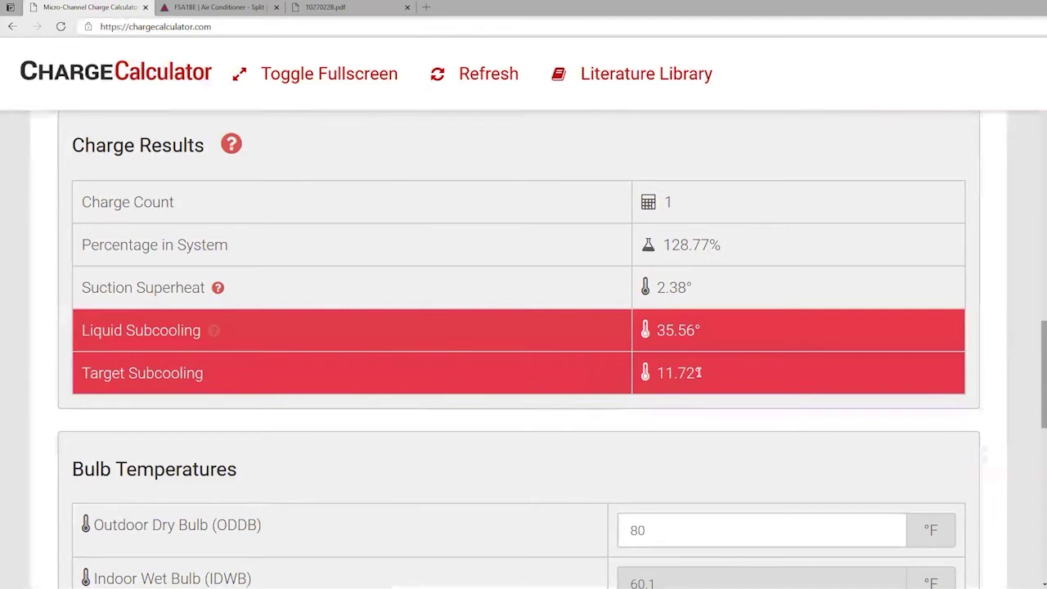
{"action": "scroll", "coordinate": [530, 352], "scroll_direction": "up", "scroll_amount": 1}
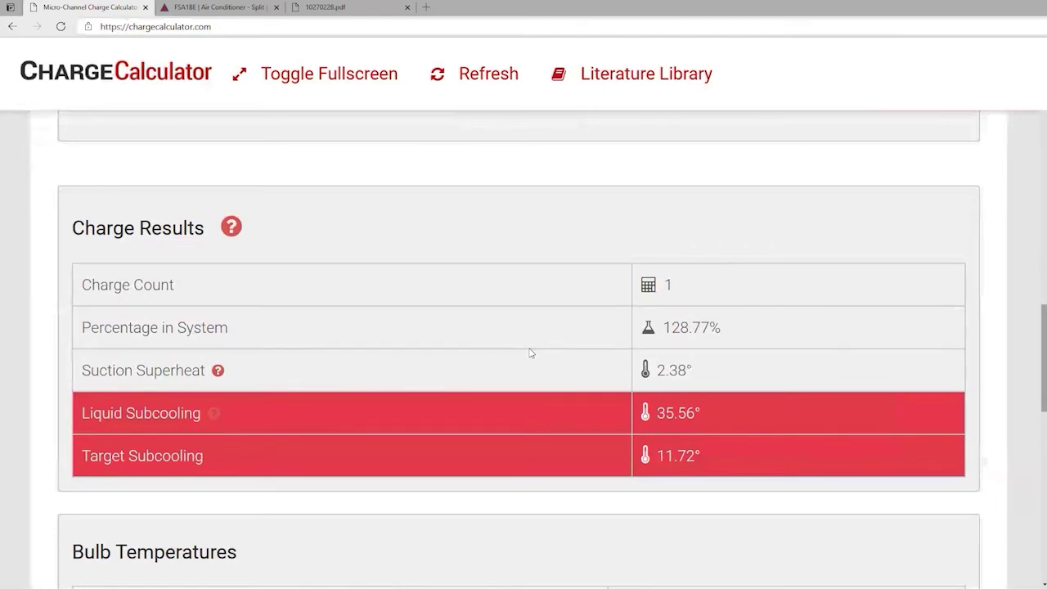
{"action": "scroll", "coordinate": [530, 352], "scroll_direction": "up", "scroll_amount": 7}
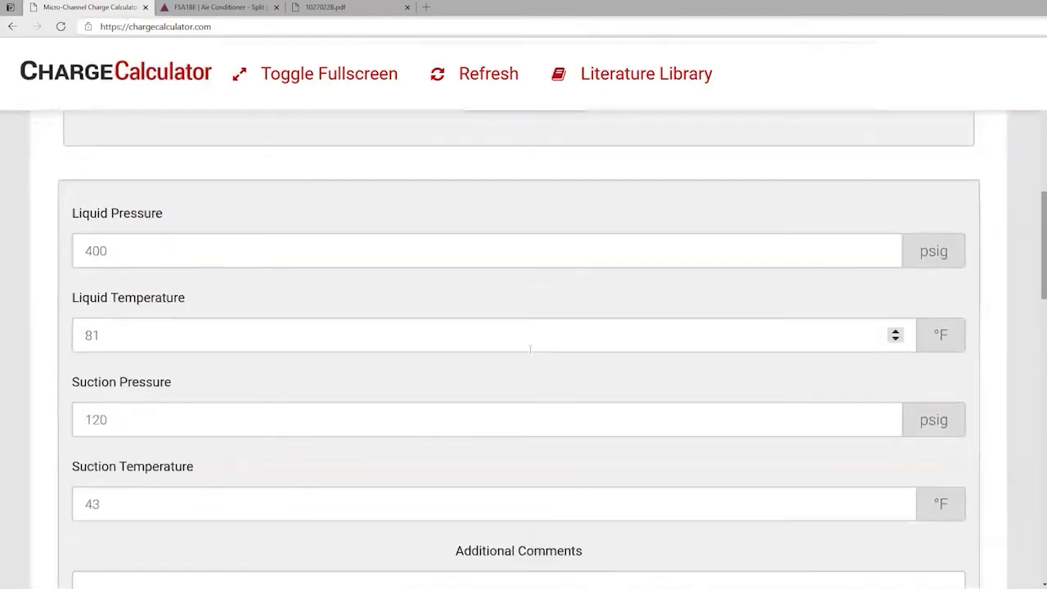
Change liquid pressure to 325 psig and liquid temperature to 88 °F.
{"action": "left_click", "coordinate": [112, 253]}
{"action": "left_click_drag", "start_coordinate": [111, 253], "coordinate": [85, 251]}
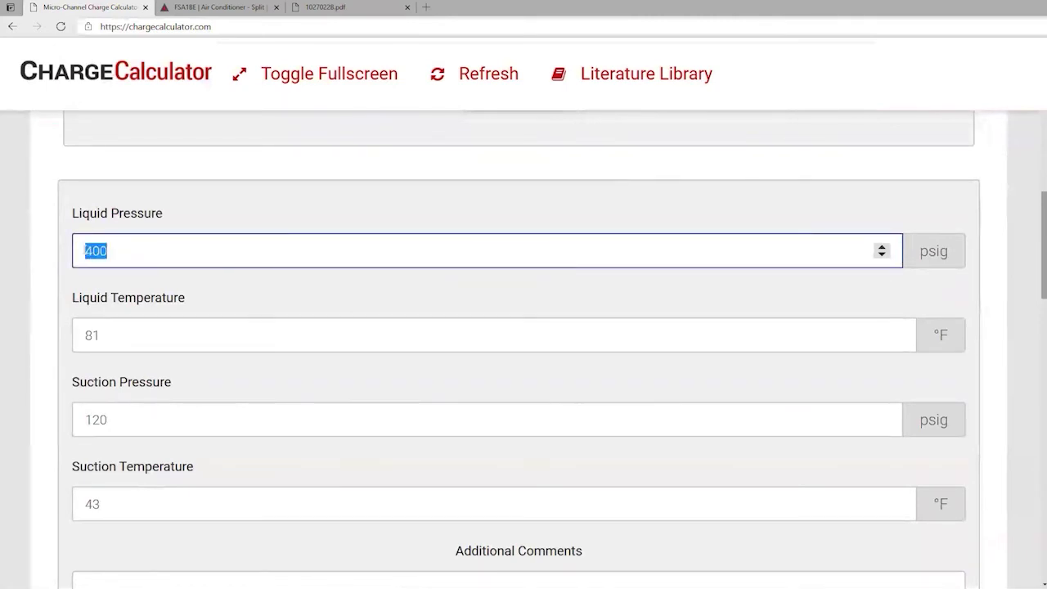
{"action": "type", "text": "325"}
{"action": "left_click", "coordinate": [111, 339]}
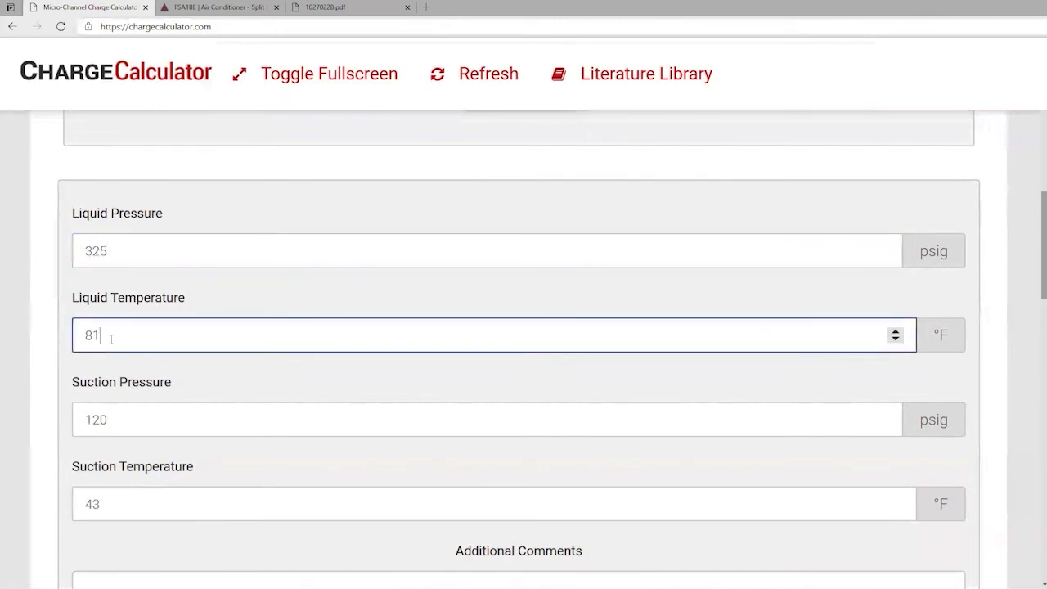
{"action": "left_click_drag", "start_coordinate": [110, 339], "coordinate": [76, 329]}
{"action": "type", "text": "88"}
Change suction pressure to 118 psig and suction temperature to 40 °F, then recalculate.
{"action": "left_click", "coordinate": [114, 422]}
{"action": "left_click_drag", "start_coordinate": [115, 423], "coordinate": [79, 418]}
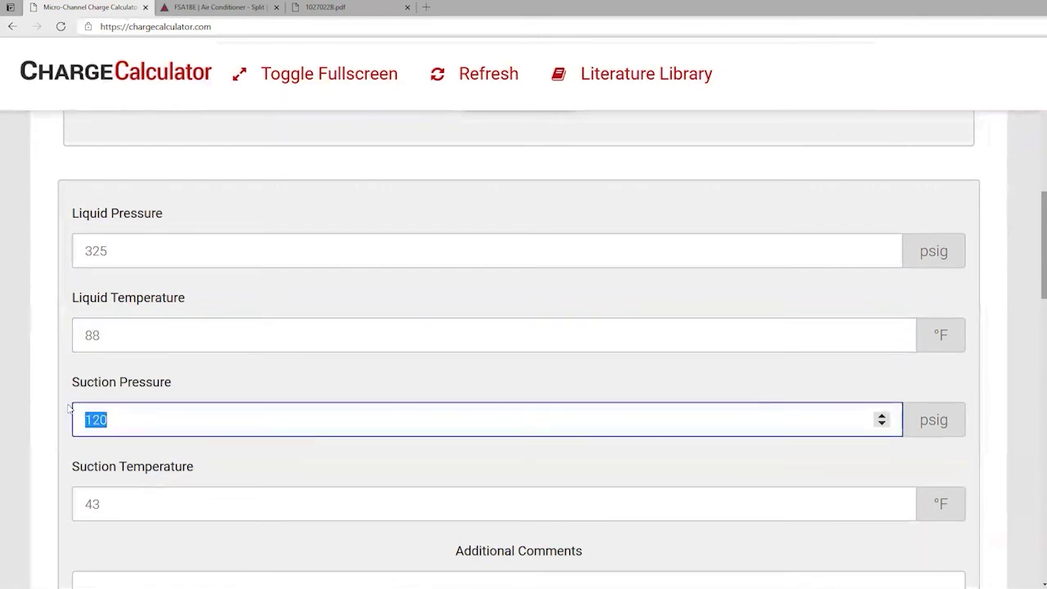
{"action": "type", "text": "118"}
{"action": "scroll", "coordinate": [123, 487], "scroll_direction": "down", "scroll_amount": 1}
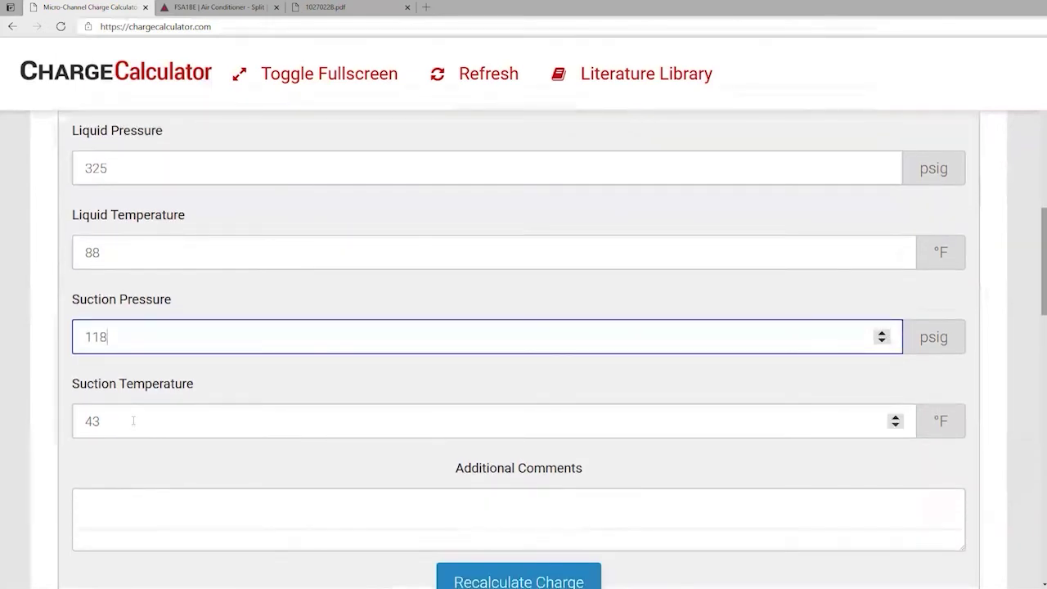
{"action": "left_click_drag", "start_coordinate": [133, 420], "coordinate": [69, 423]}
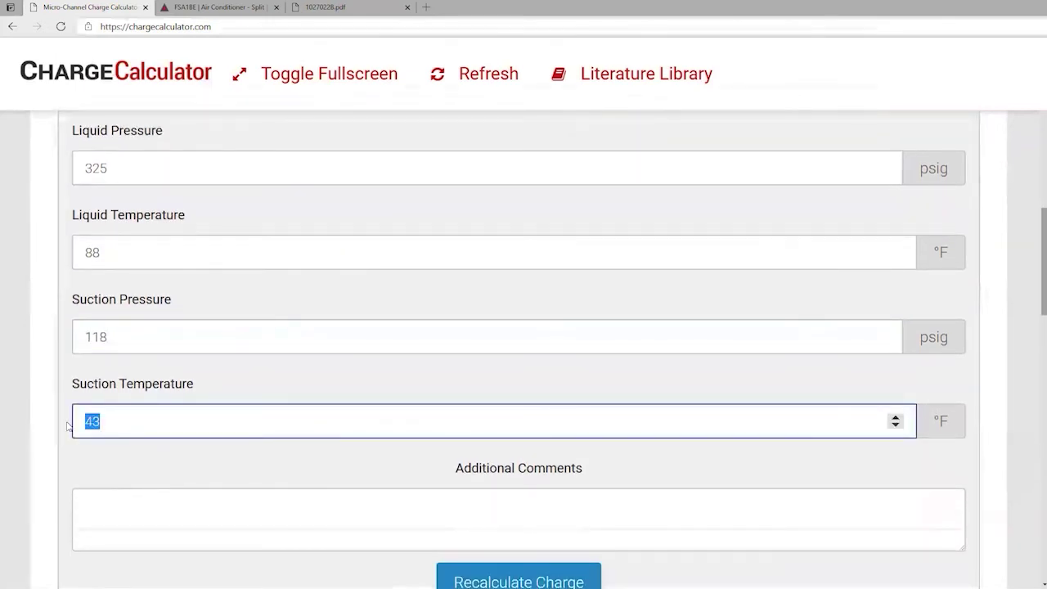
{"action": "type", "text": "40"}
{"action": "scroll", "coordinate": [220, 449], "scroll_direction": "down", "scroll_amount": 2}
{"action": "scroll", "coordinate": [466, 489], "scroll_direction": "up", "scroll_amount": 1}
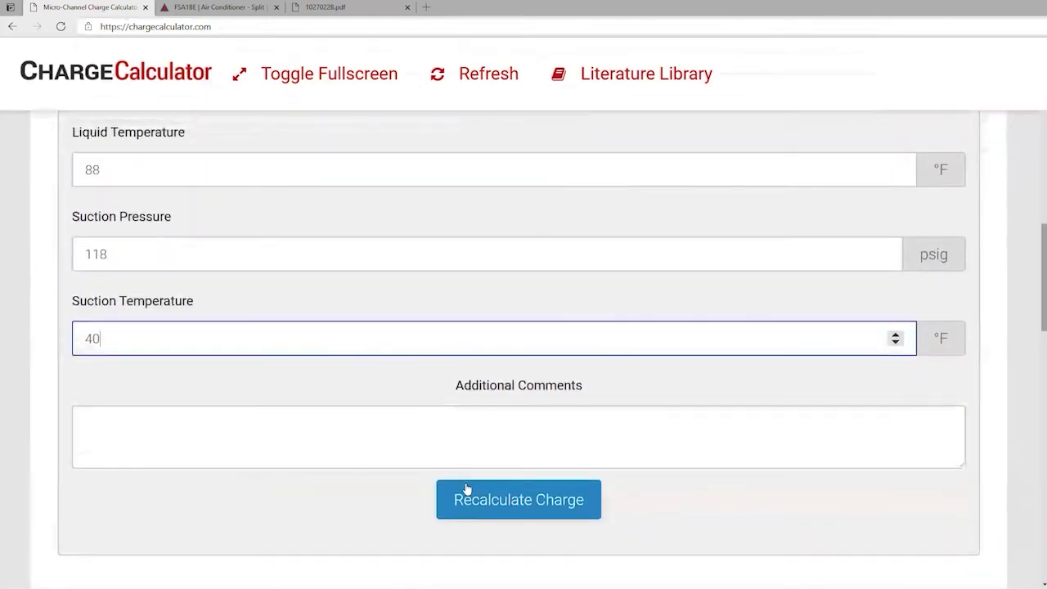
{"action": "left_click", "coordinate": [495, 497]}
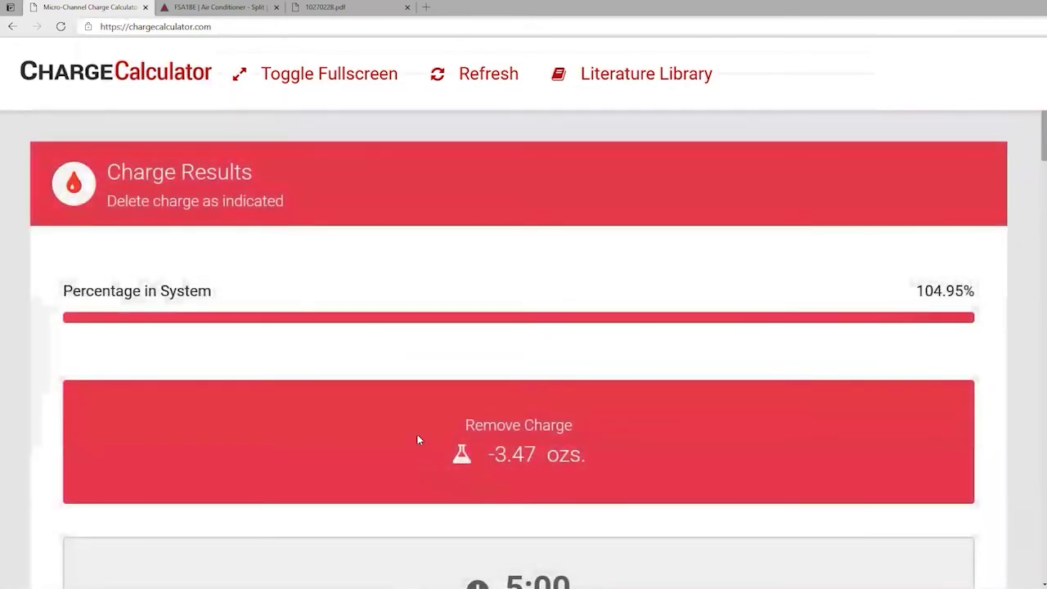
Review the recalculated results (Target Subcooling 11.72°, remove 3.47 ozs.) and open the Literature Library.
{"action": "scroll", "coordinate": [417, 439], "scroll_direction": "down", "scroll_amount": 1}
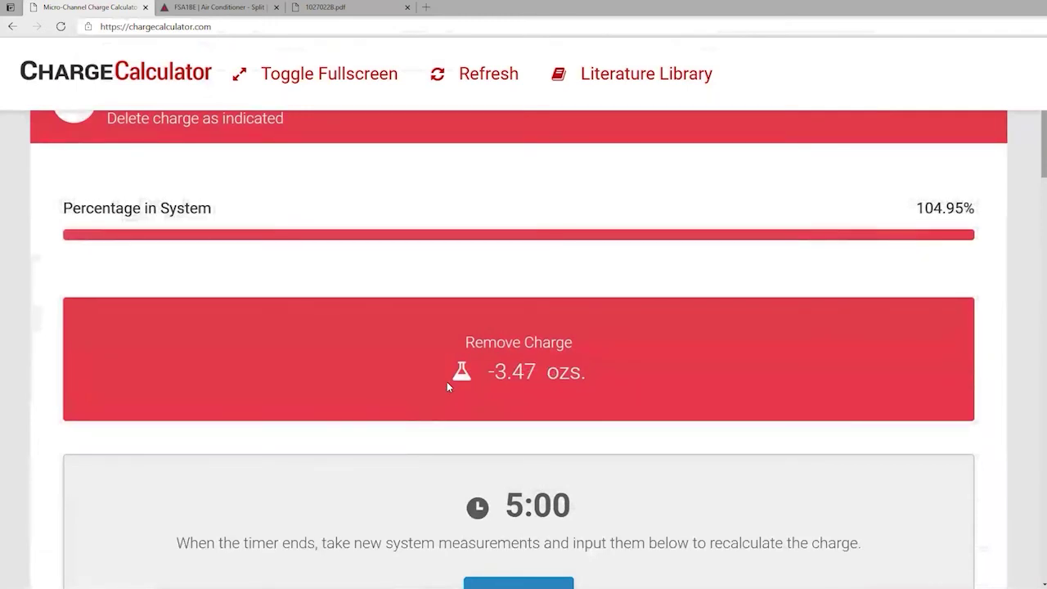
{"action": "scroll", "coordinate": [447, 386], "scroll_direction": "down", "scroll_amount": 5}
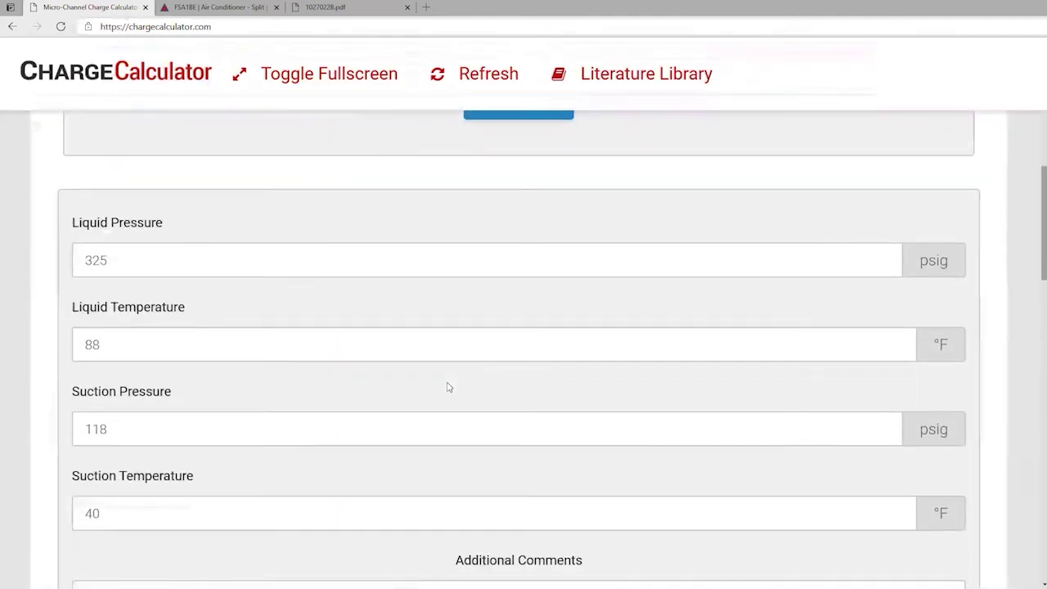
{"action": "scroll", "coordinate": [447, 387], "scroll_direction": "down", "scroll_amount": 1}
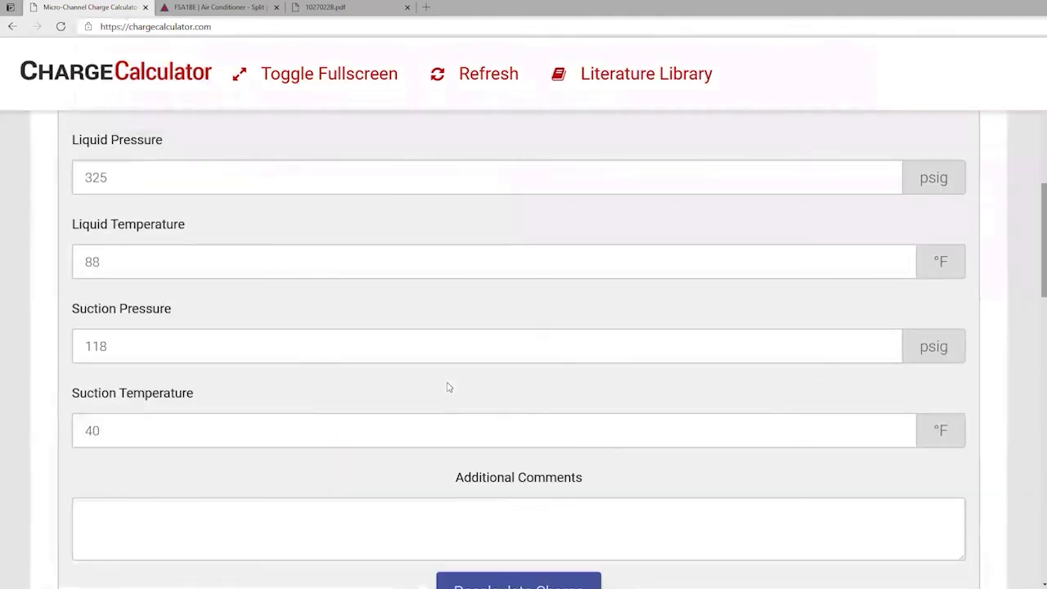
{"action": "scroll", "coordinate": [448, 387], "scroll_direction": "down", "scroll_amount": 7}
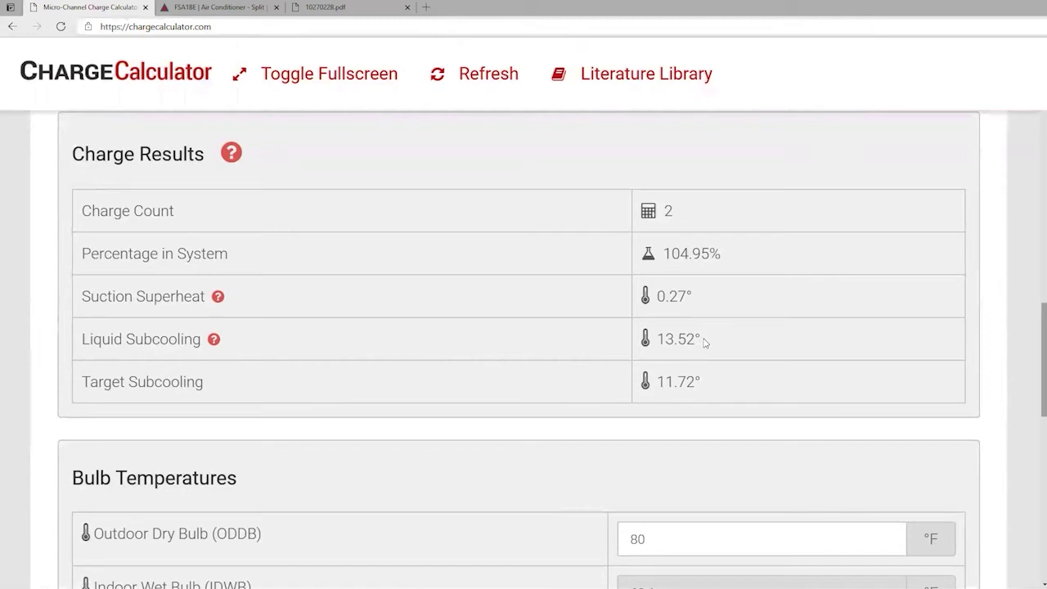
{"action": "left_click_drag", "start_coordinate": [700, 381], "coordinate": [659, 381]}
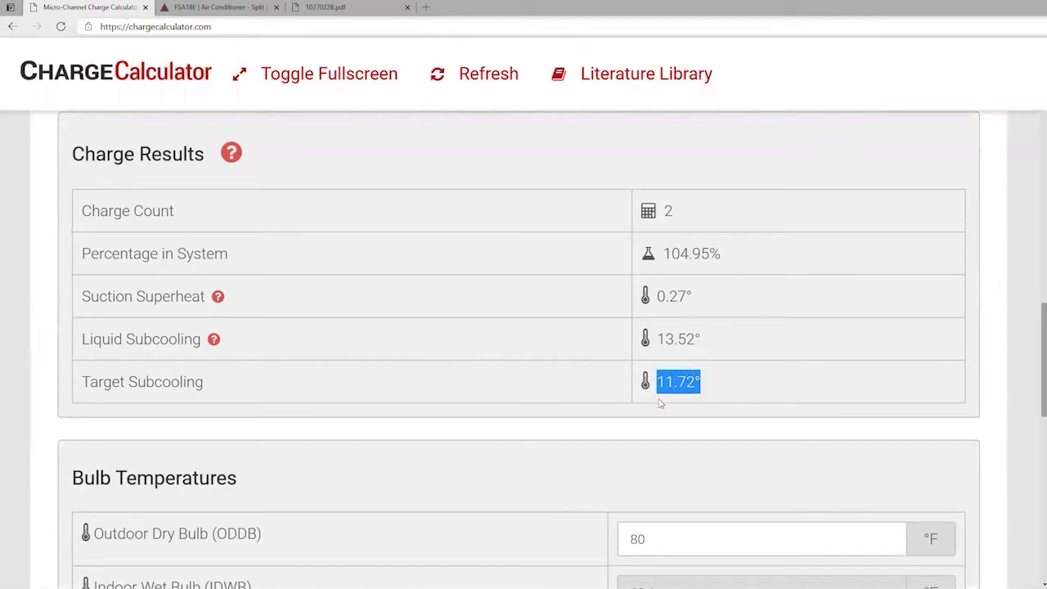
{"action": "left_click", "coordinate": [660, 402]}
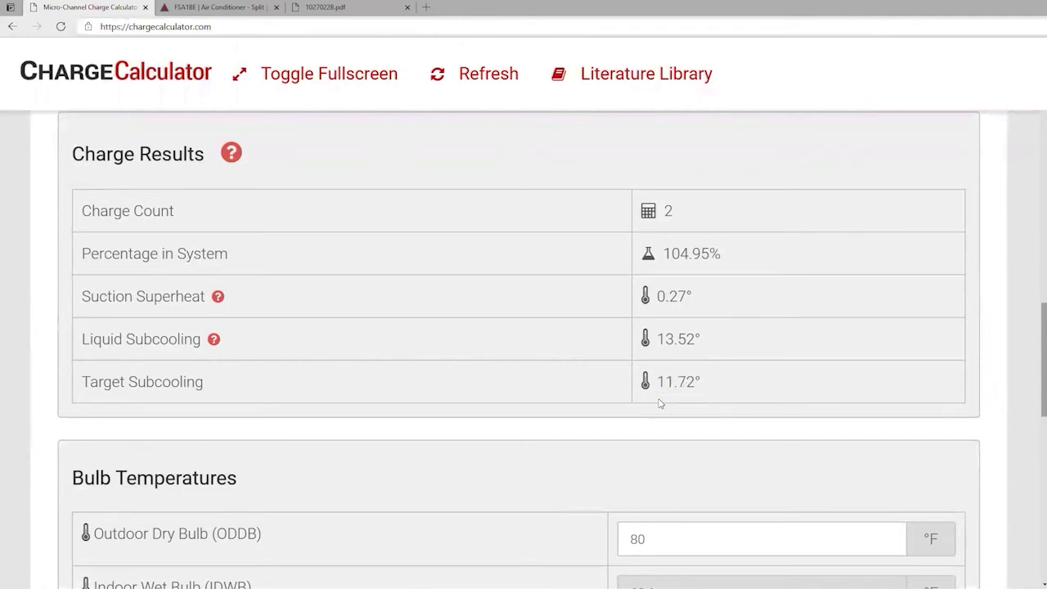
{"action": "scroll", "coordinate": [660, 402], "scroll_direction": "up", "scroll_amount": 13}
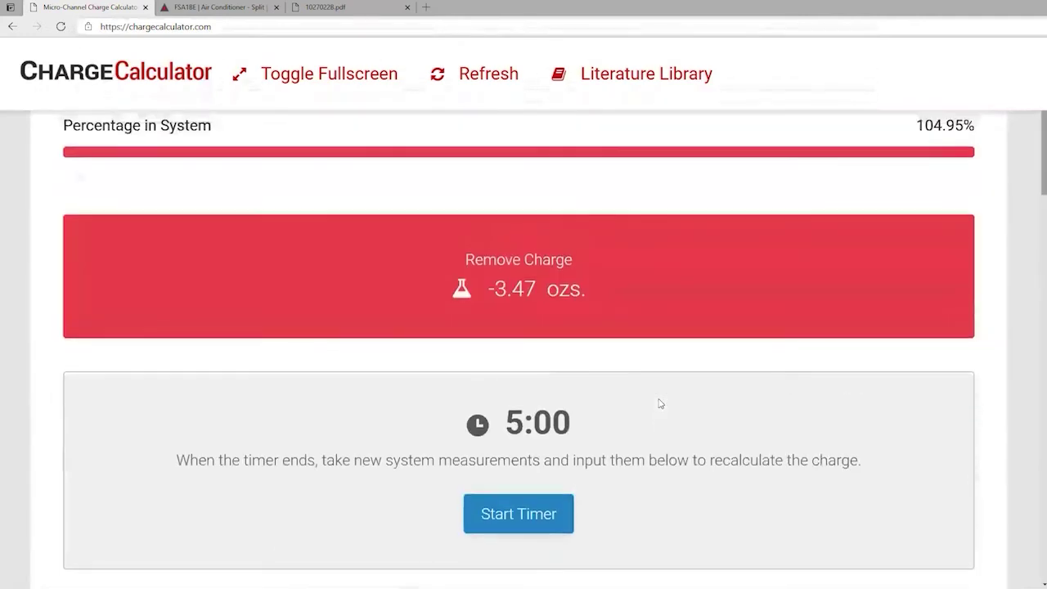
{"action": "scroll", "coordinate": [660, 402], "scroll_direction": "up", "scroll_amount": 1}
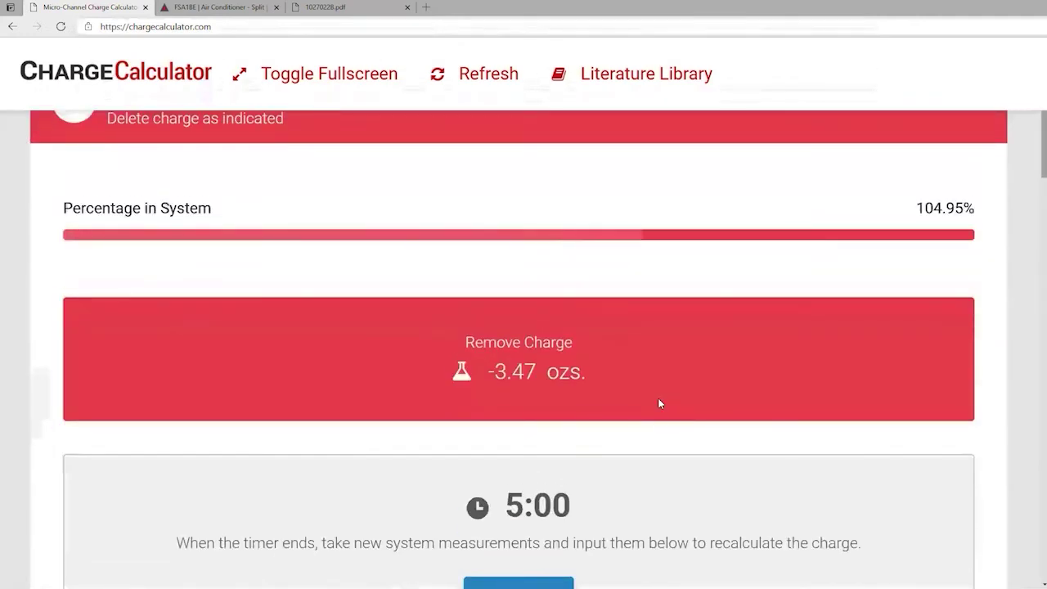
{"action": "scroll", "coordinate": [660, 402], "scroll_direction": "up", "scroll_amount": 1}
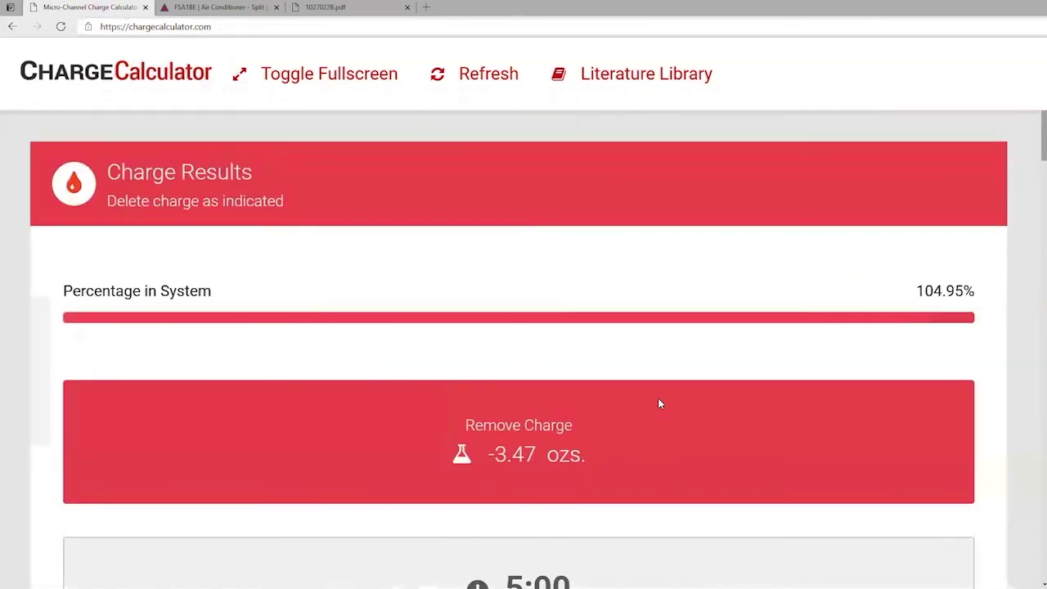
{"action": "left_click", "coordinate": [671, 77]}
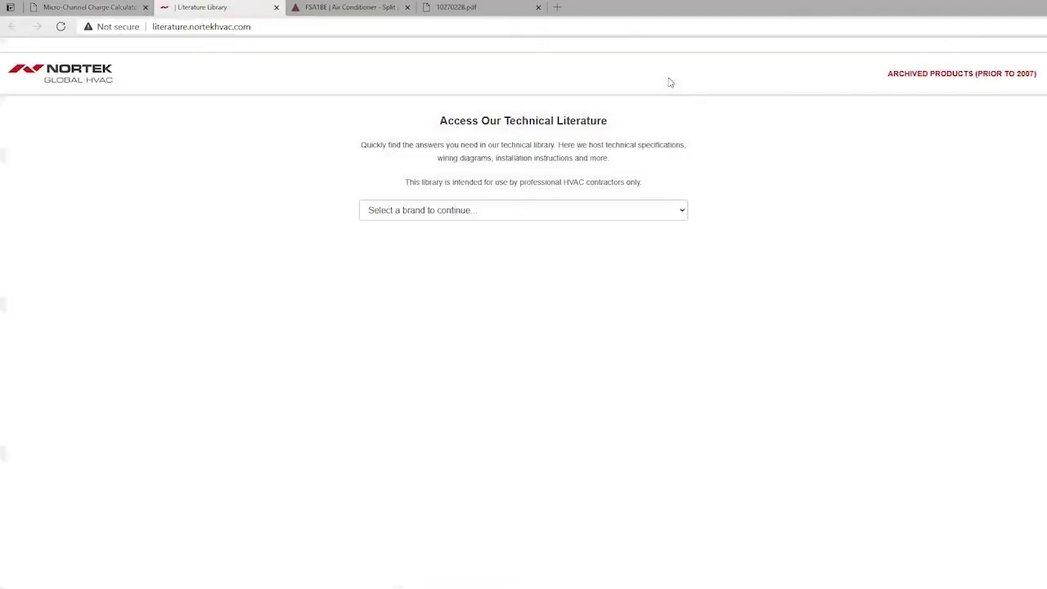